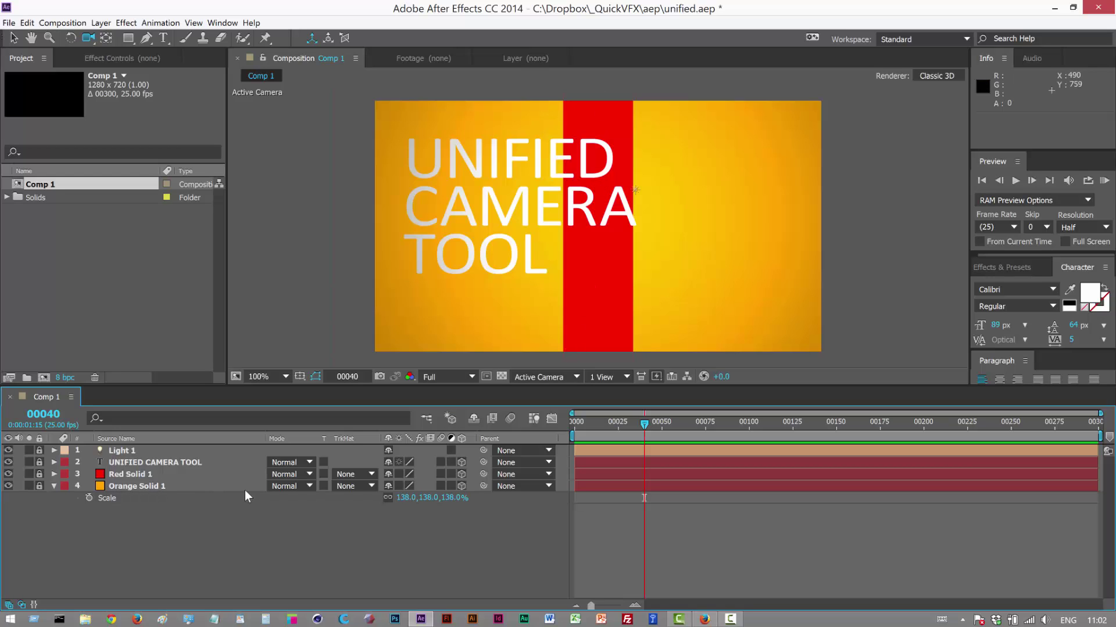
- In Custom View 1, move Red Solid 1 forward 17.2 along its Z axis to 640, 360, 17.2
click(557, 379)
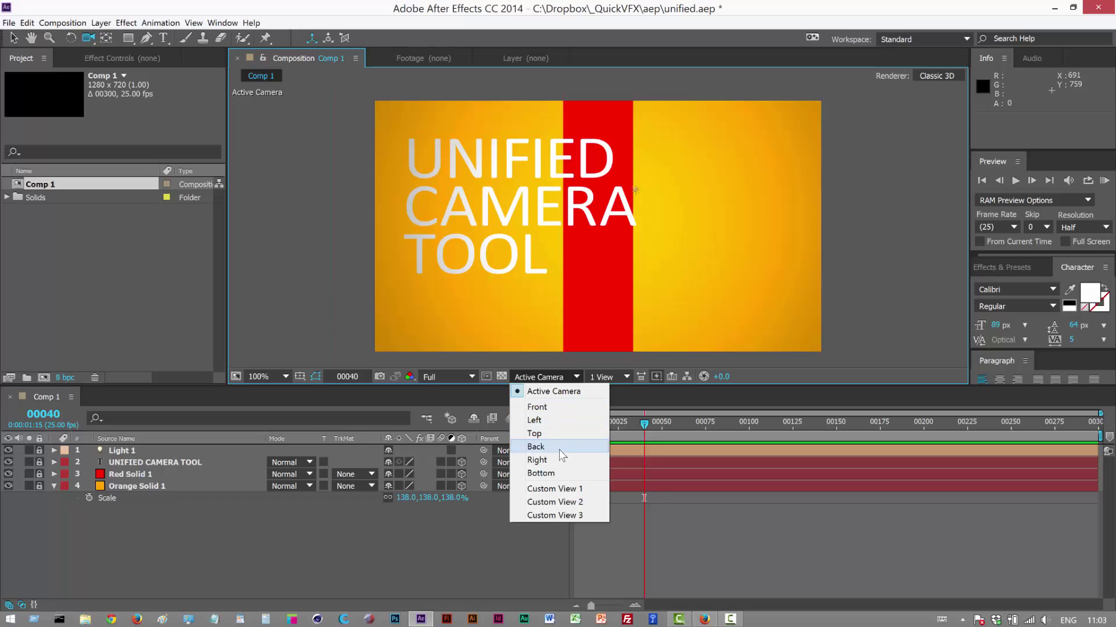
click(591, 489)
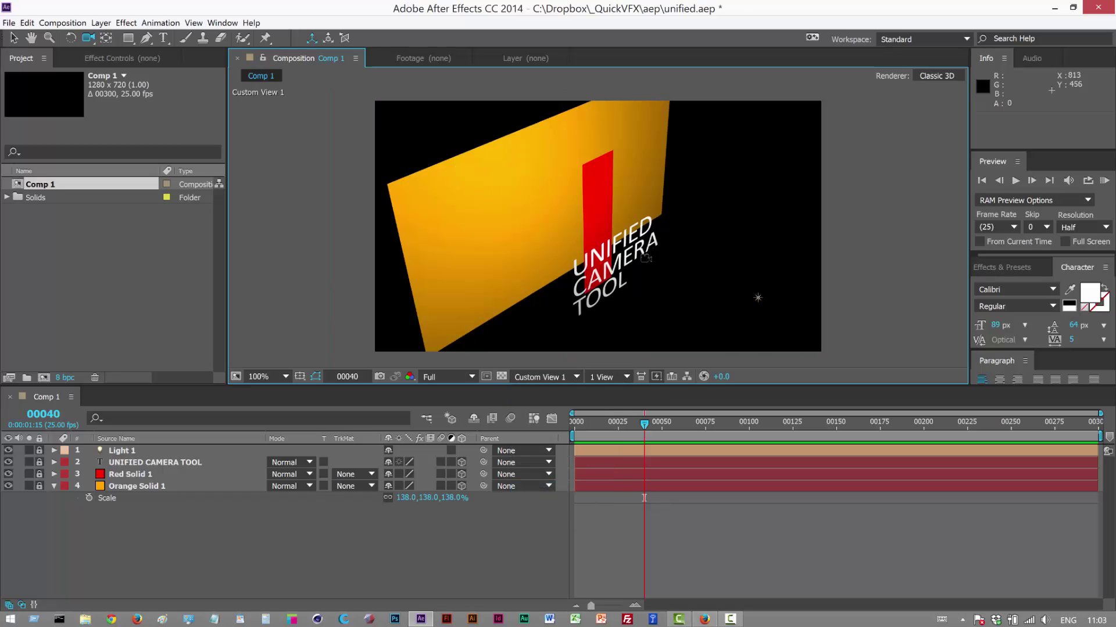
click(14, 39)
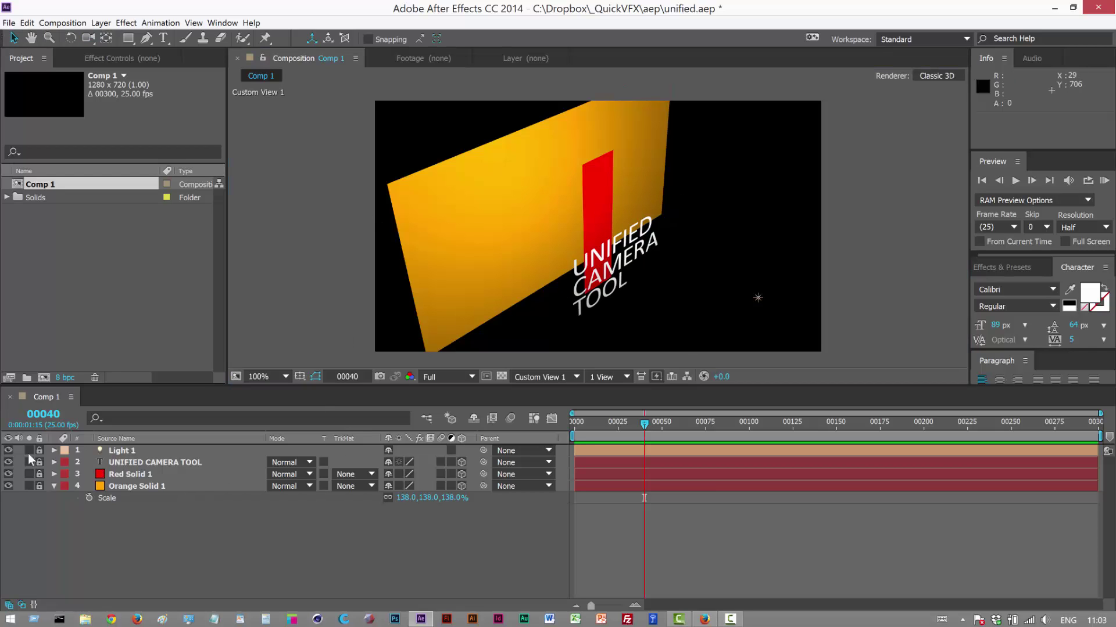
click(199, 463)
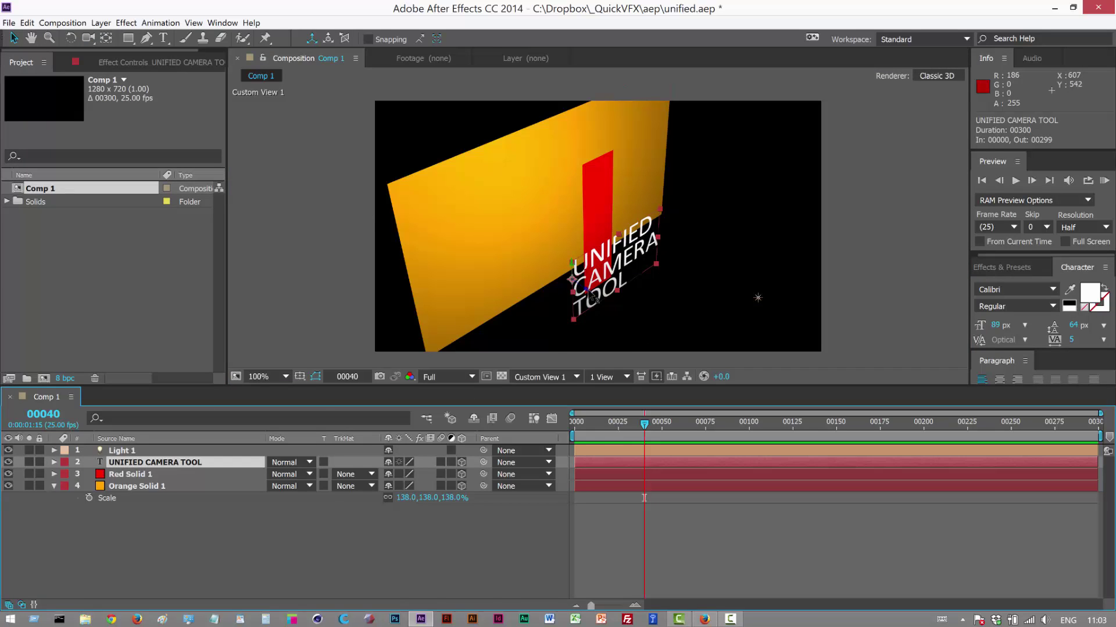
click(148, 472)
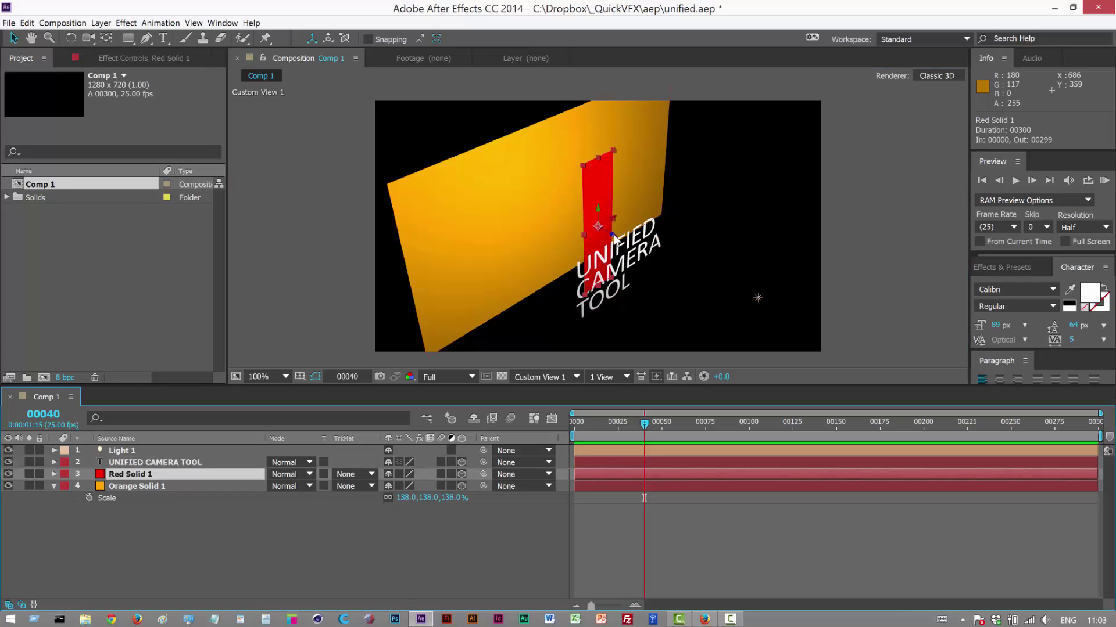
drag(614, 237, 617, 268)
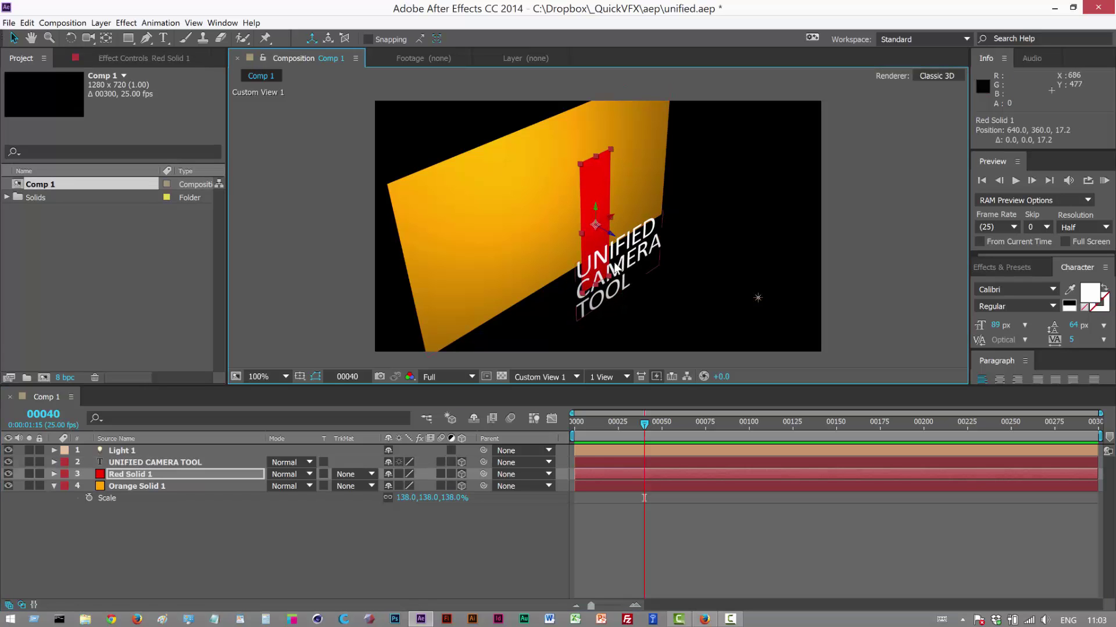
- Return the viewer to the Active Camera view
click(171, 452)
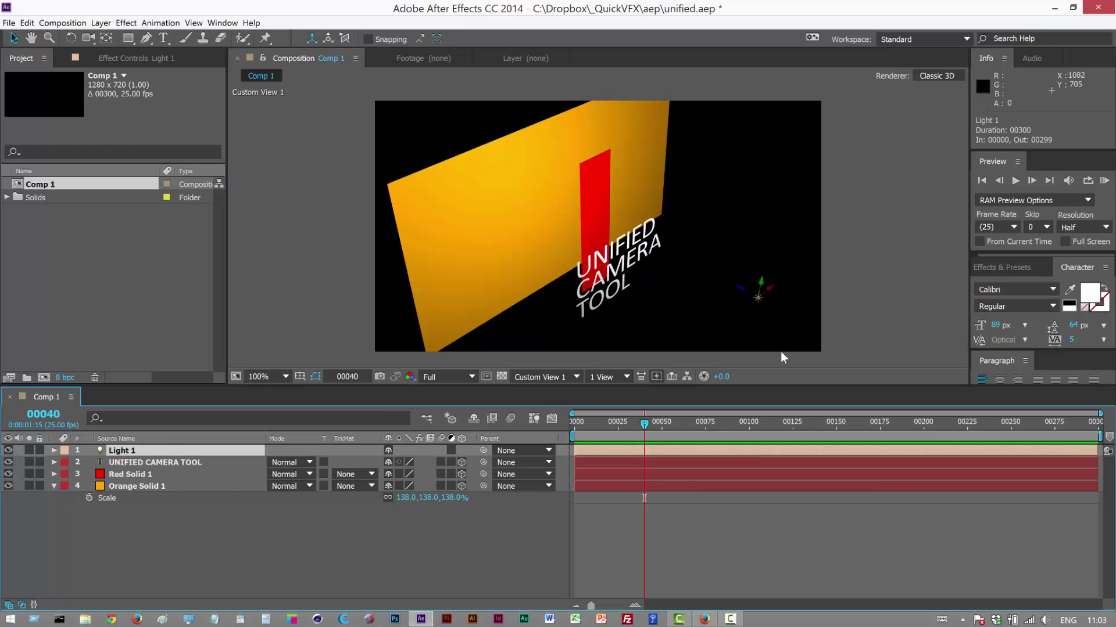
click(541, 377)
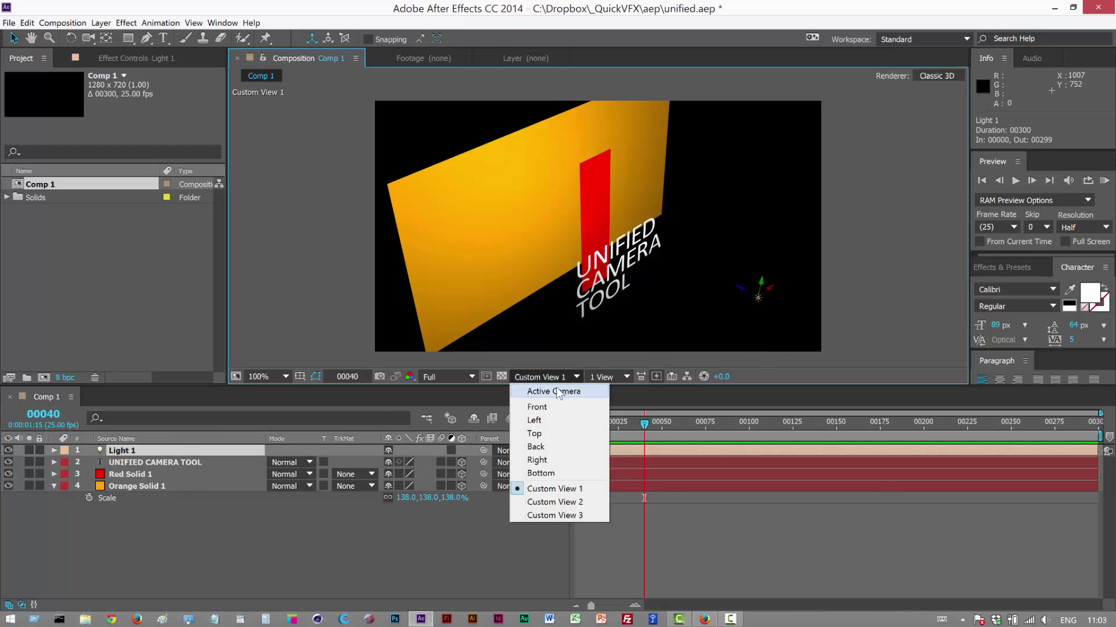
click(577, 389)
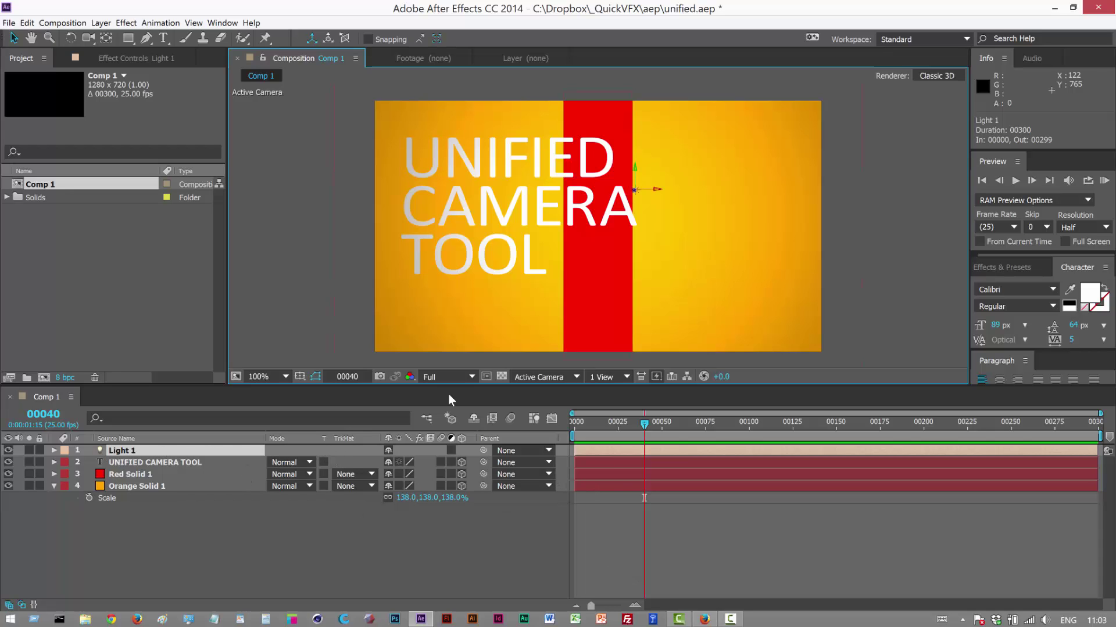
- Create a new Two-Node camera layer, Camera 1, using the 35mm lens preset
click(101, 23)
mouse_move(110, 32)
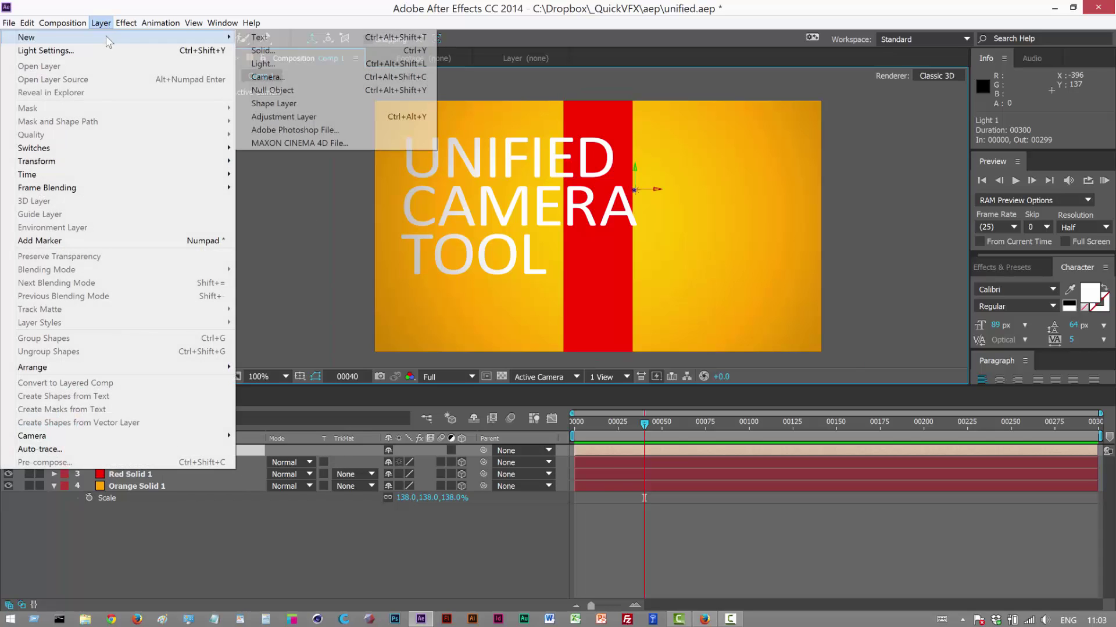
click(273, 77)
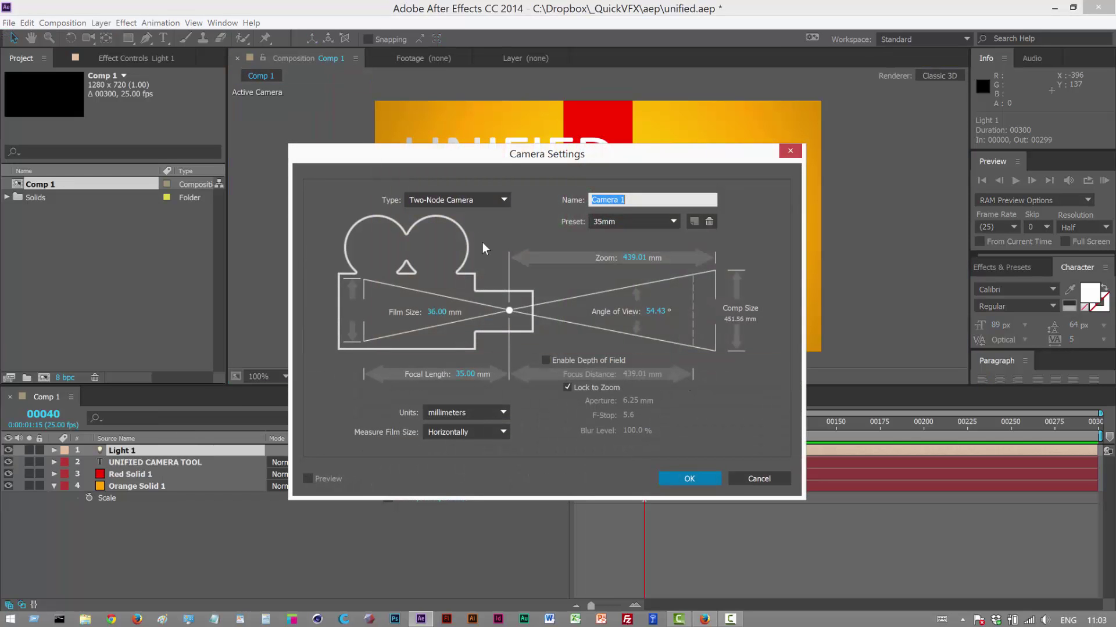
click(456, 199)
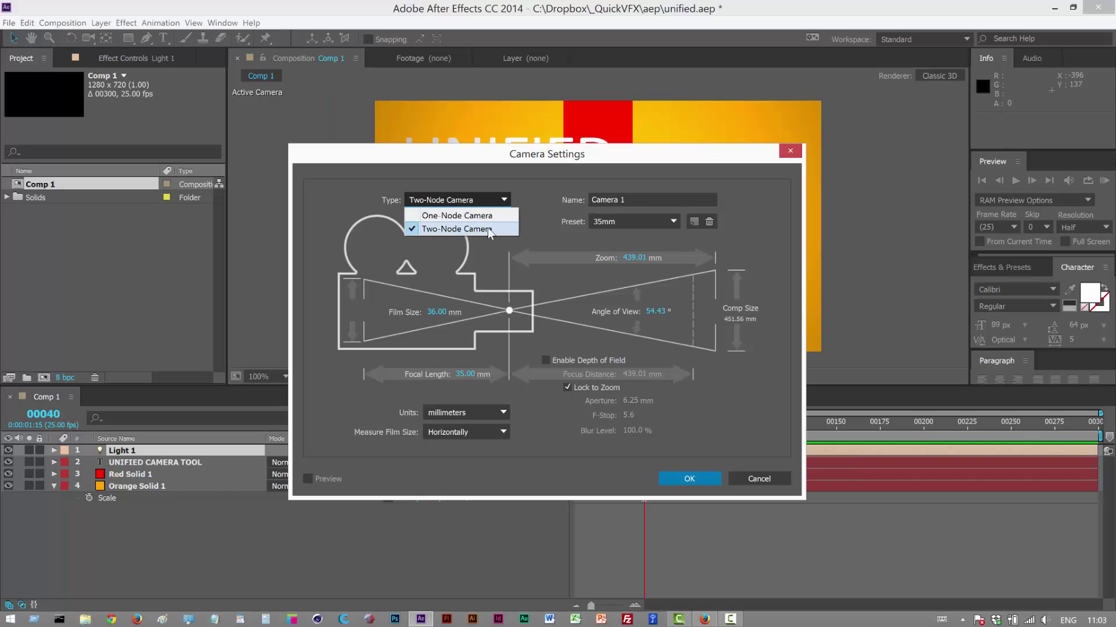
click(487, 228)
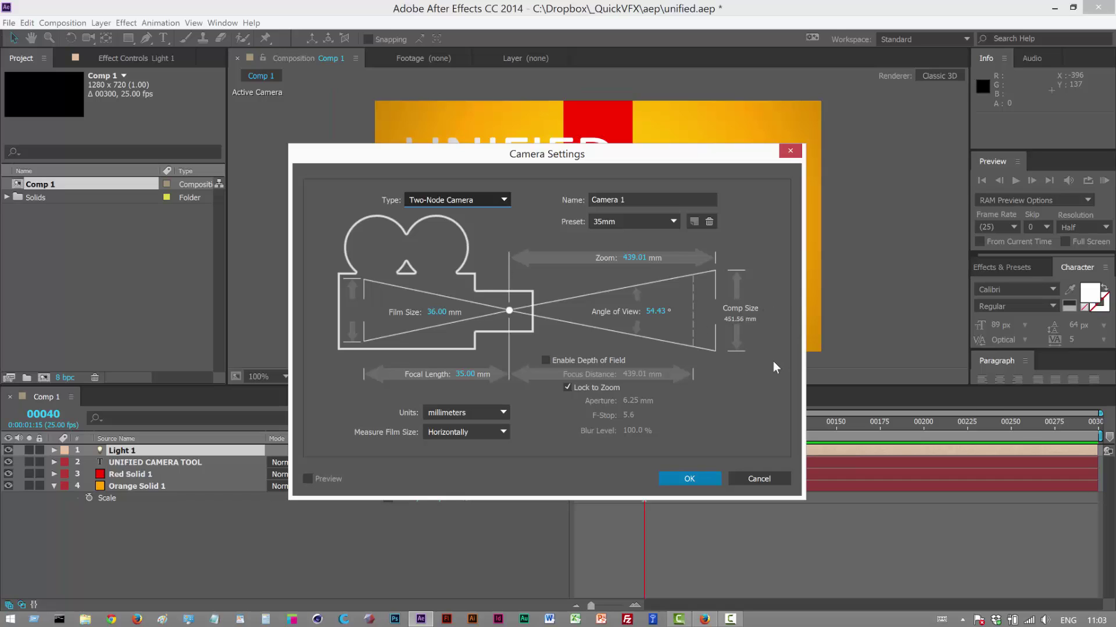
click(638, 221)
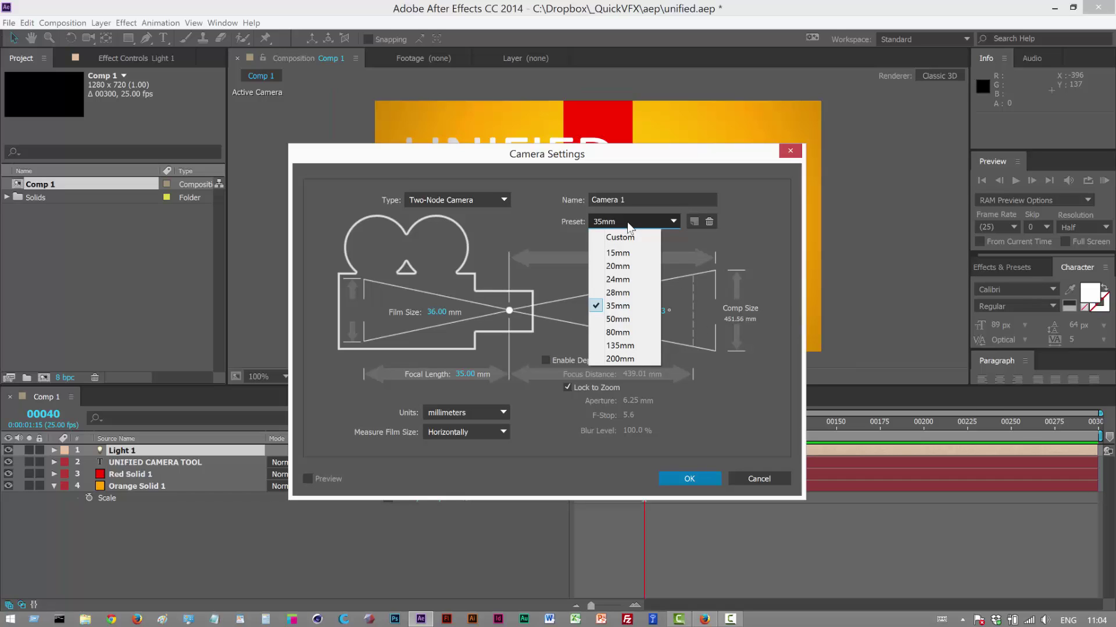
click(626, 307)
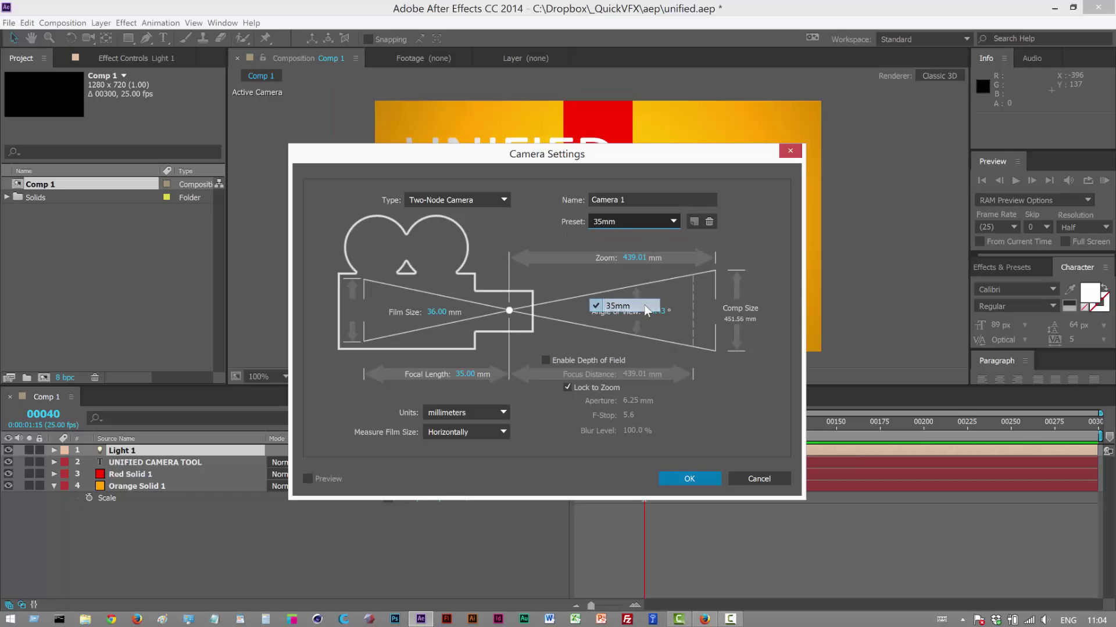
click(689, 479)
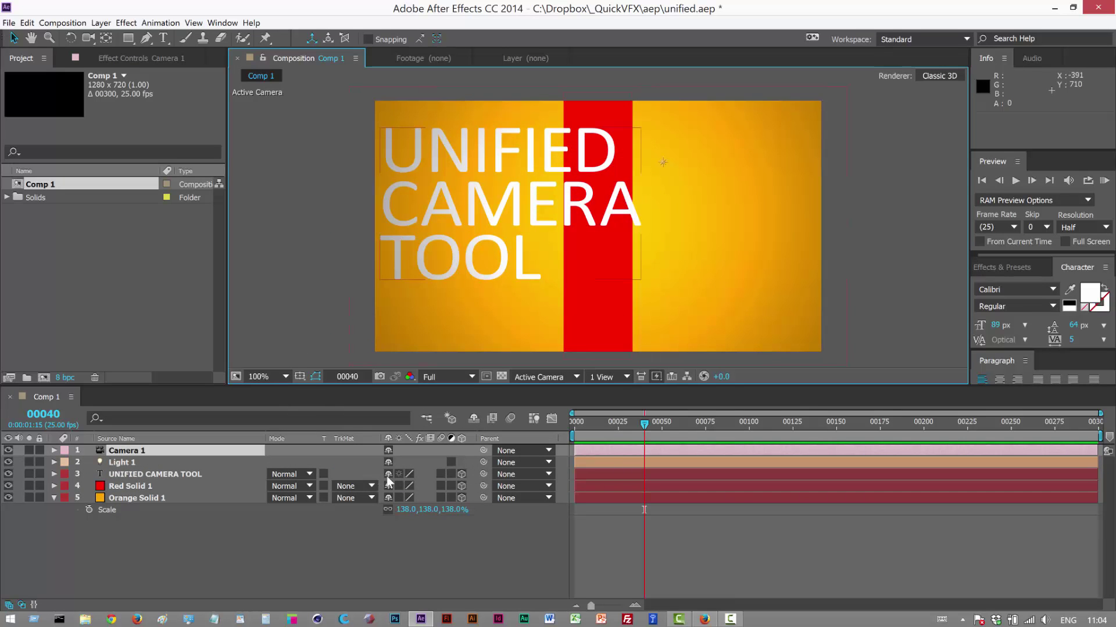
- In Custom View 1, set Camera 1's Position Y to -75 and Point of Interest X to 667
click(546, 377)
click(588, 506)
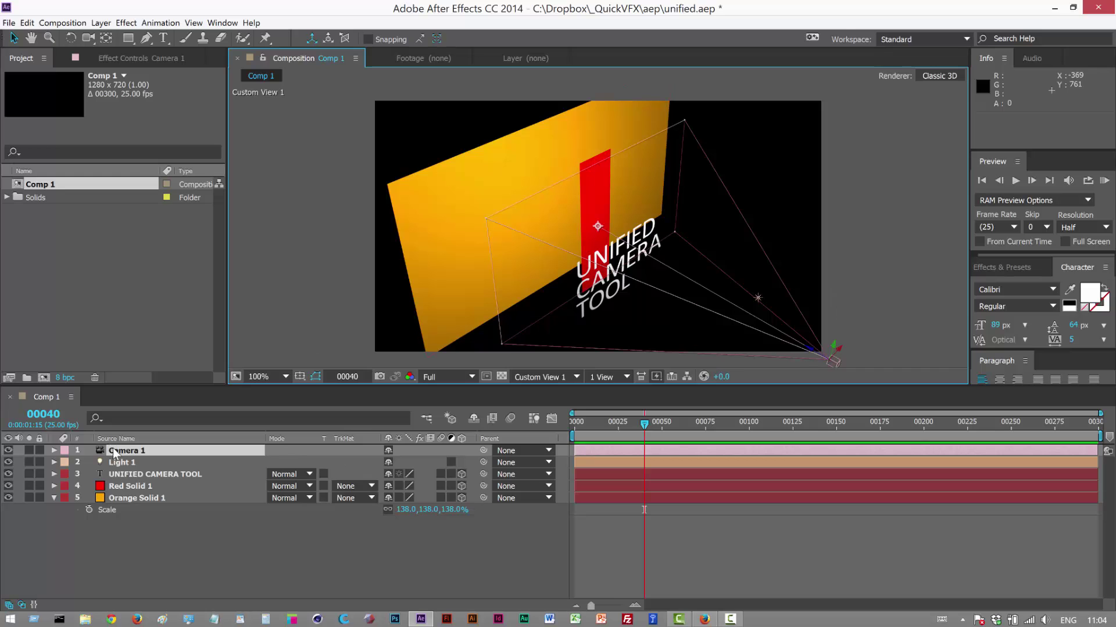
click(54, 450)
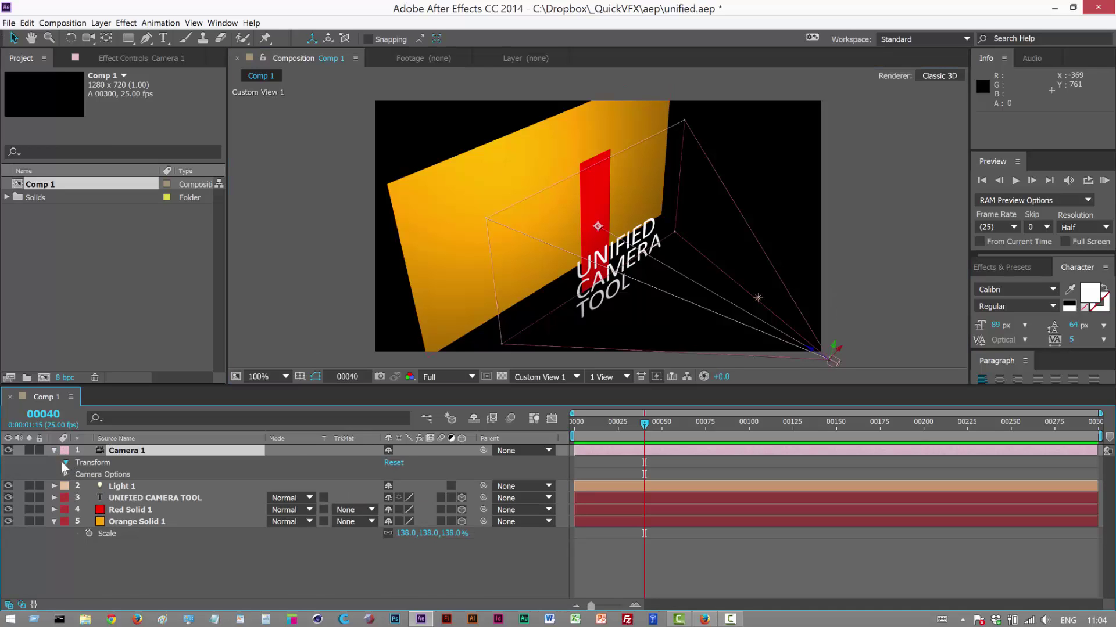
click(65, 463)
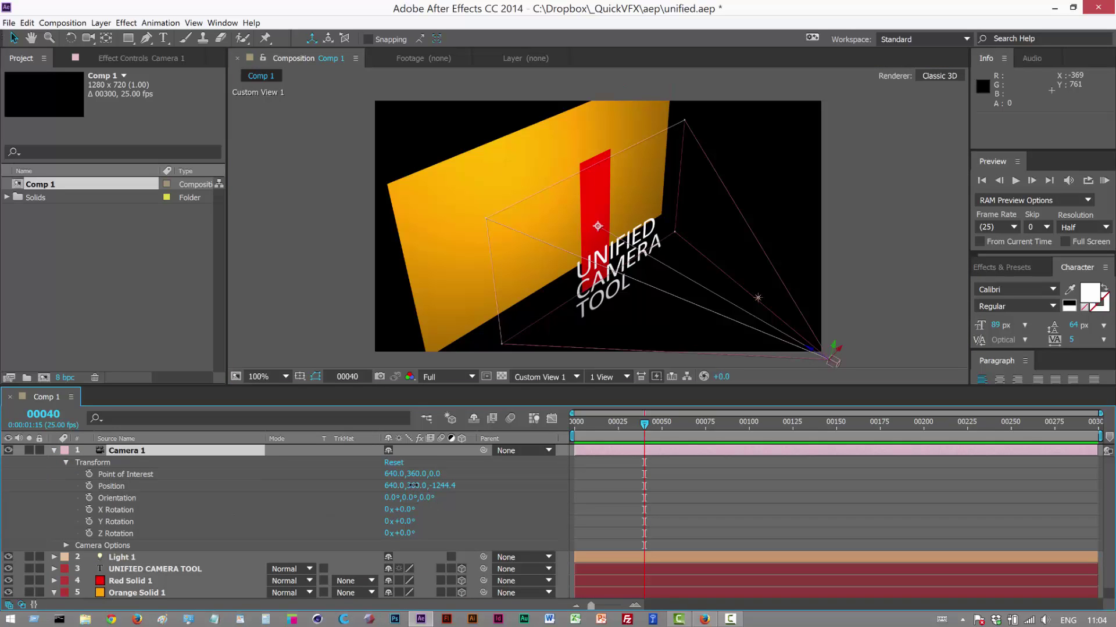
drag(412, 486, 681, 300)
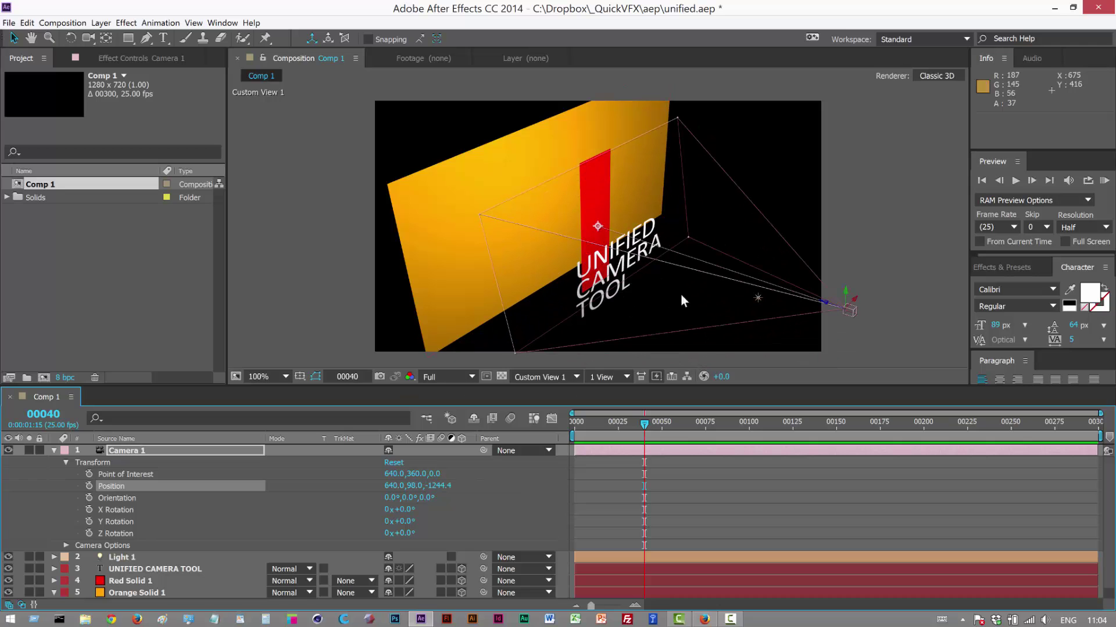
drag(411, 486, 383, 393)
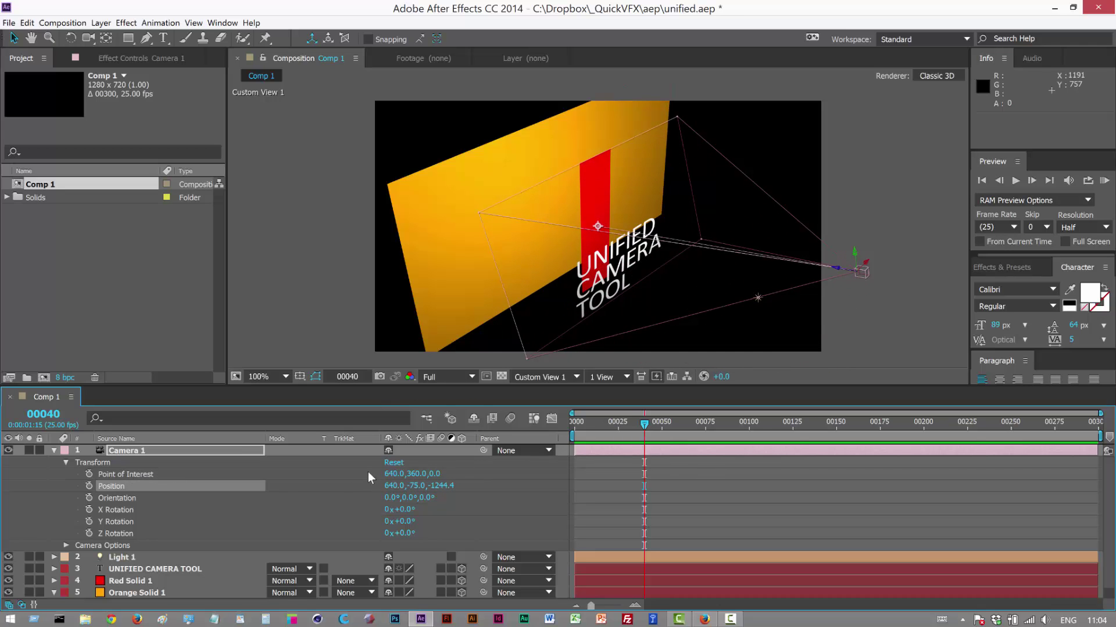
drag(395, 474, 862, 620)
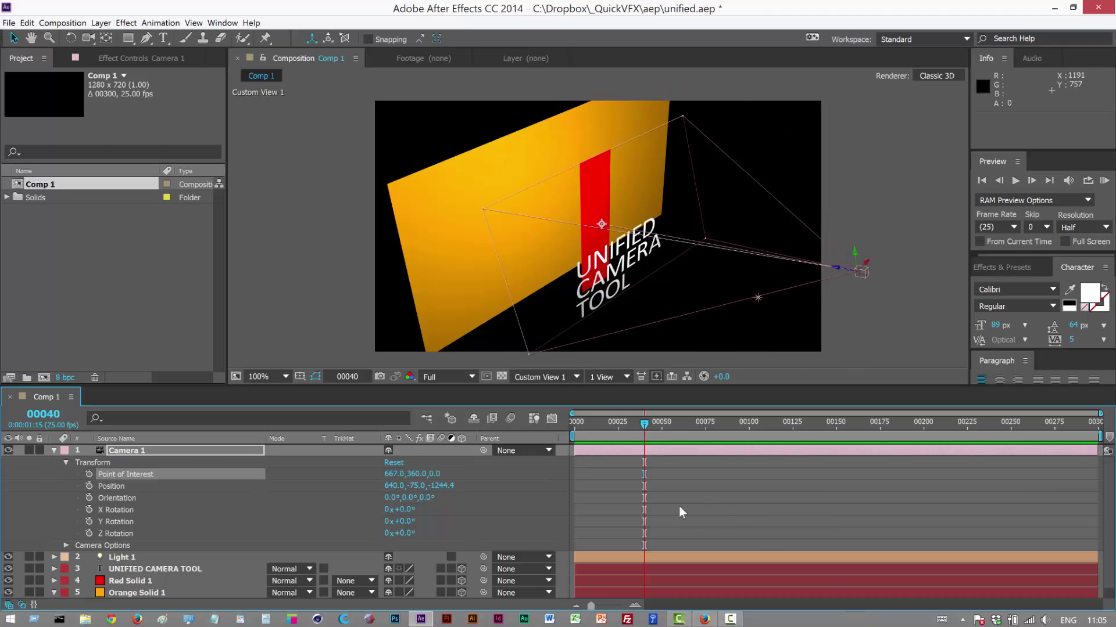
- In Front view, reset Camera 1's transform and drag it left to point of interest X 329
click(539, 378)
click(550, 424)
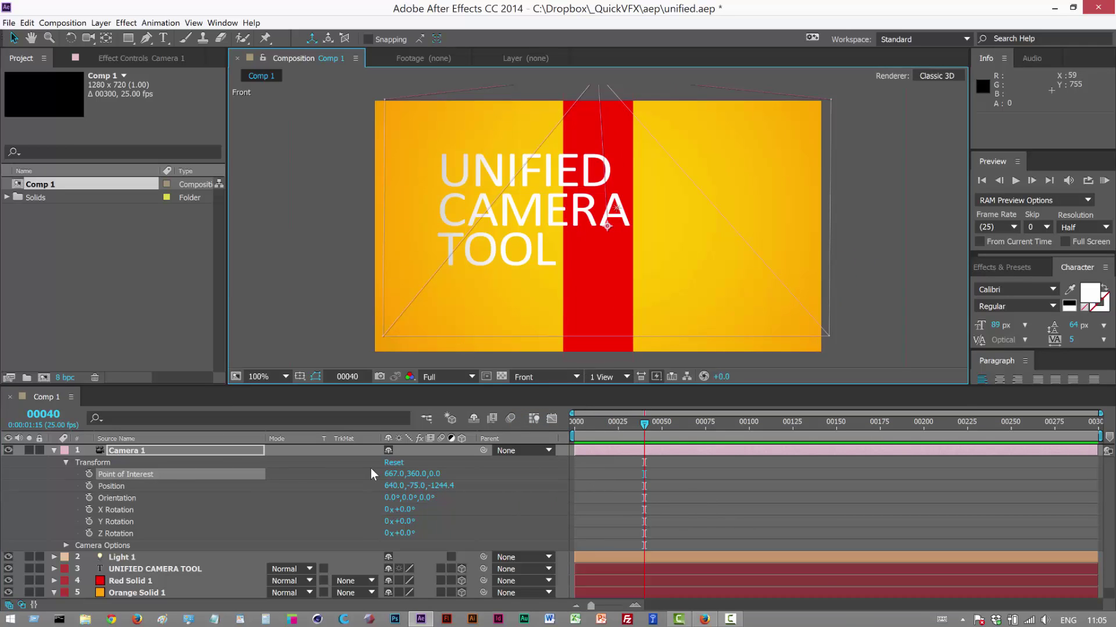
click(395, 462)
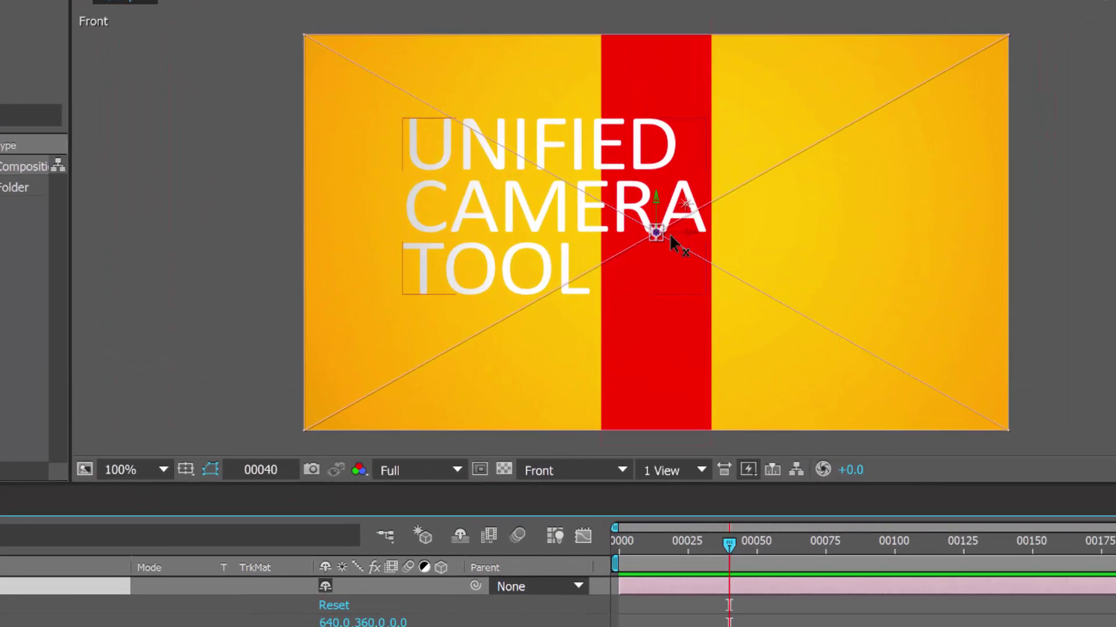
drag(606, 228, 519, 292)
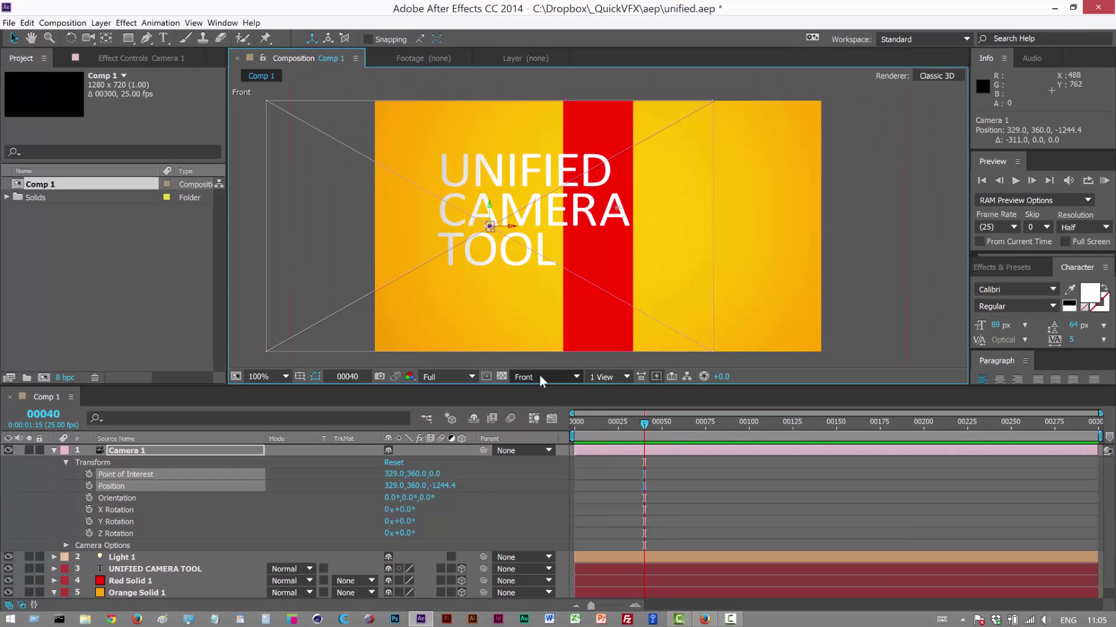
- Back in Active Camera view, set Camera 1's Position X to 505
click(541, 376)
click(552, 387)
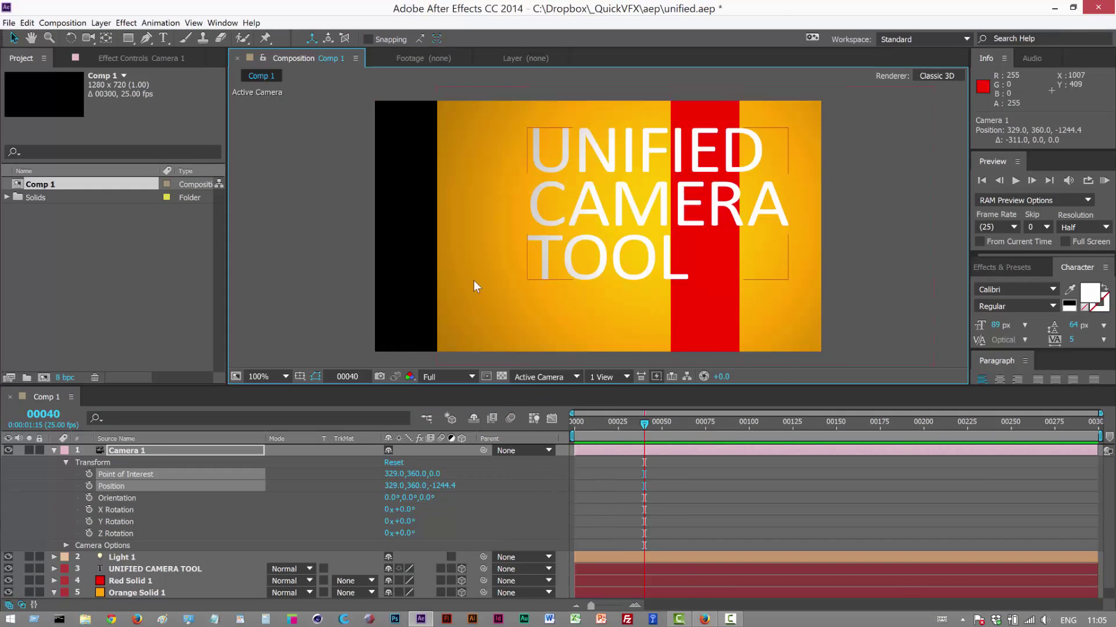
drag(389, 486, 506, 483)
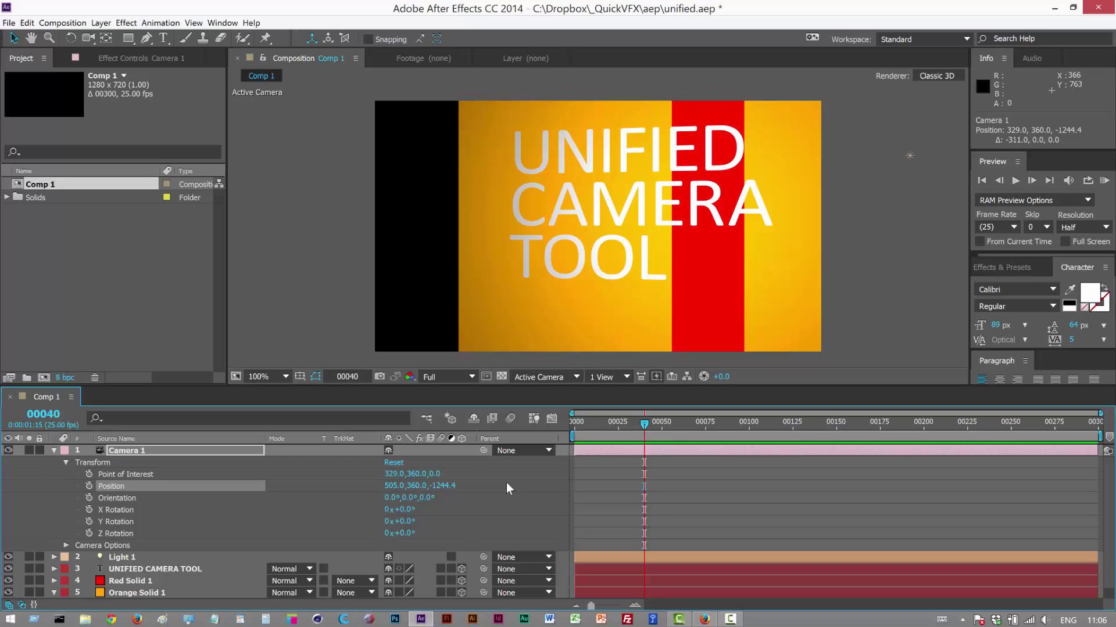
click(310, 281)
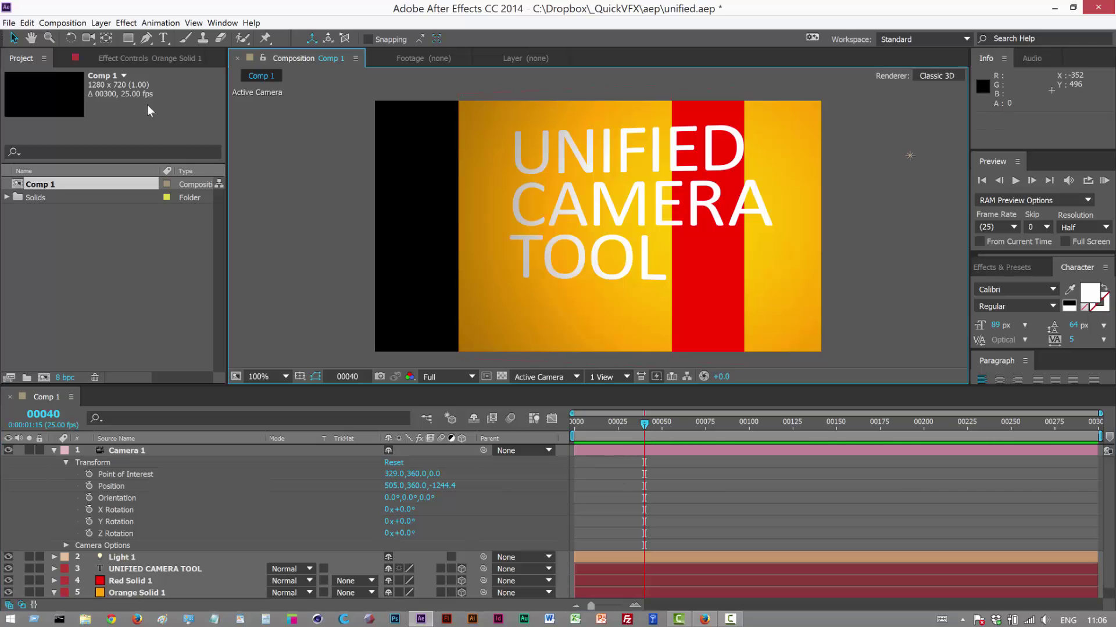
click(528, 378)
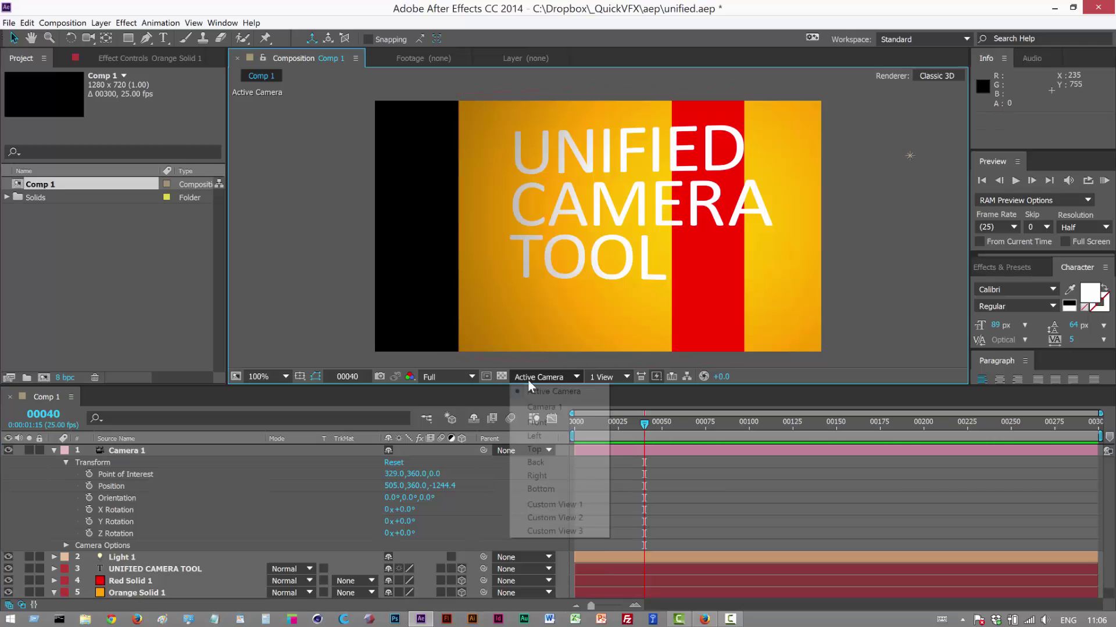
- In Custom View 1, drag Camera 1's point of interest onto the orange solid at 398.9, 125.6, 164.5
click(549, 504)
click(203, 455)
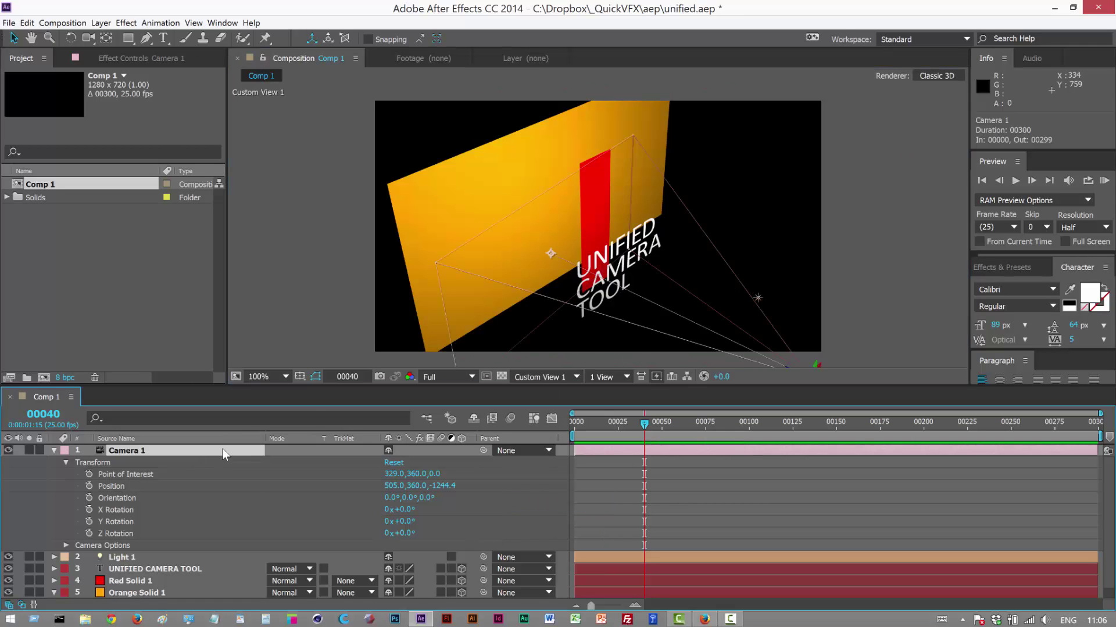
drag(550, 252, 555, 248)
click(558, 249)
key(ctrl+z)
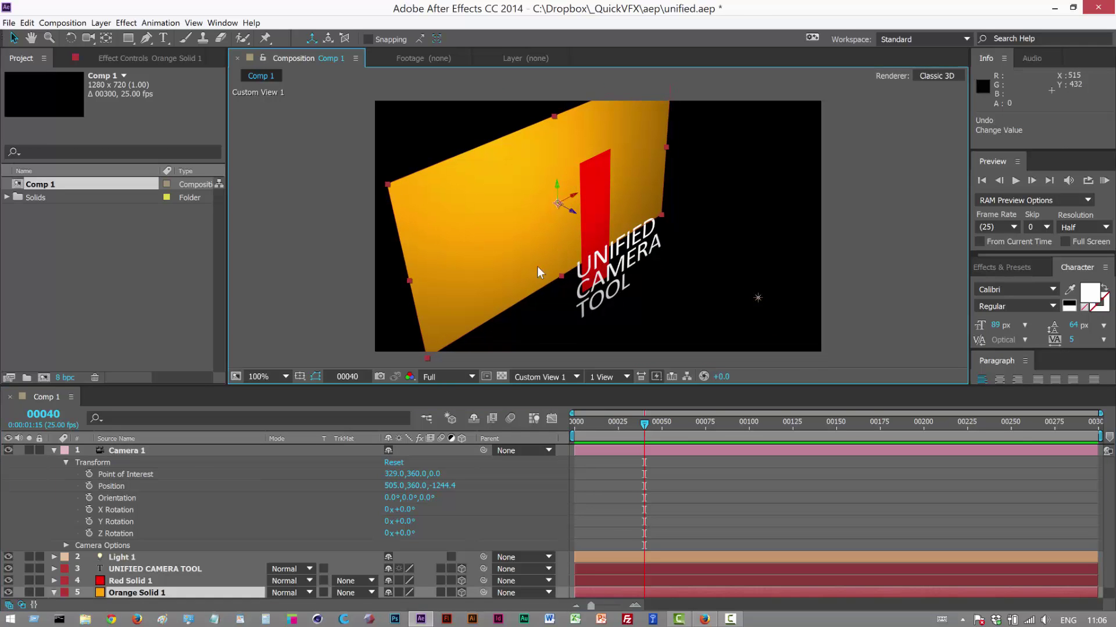
click(166, 452)
mouse_move(552, 253)
mouse_down()
mouse_move(541, 219)
mouse_move(612, 179)
mouse_move(646, 194)
mouse_move(526, 257)
mouse_move(479, 222)
mouse_move(570, 177)
mouse_move(536, 194)
mouse_up()
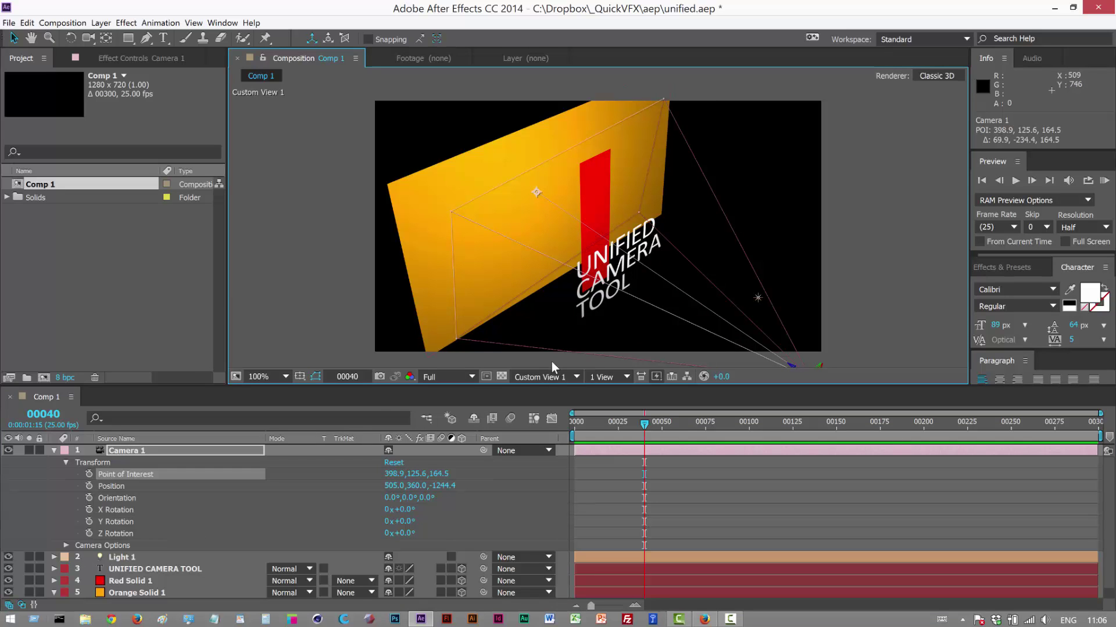
- Switch the viewer to Active Camera and browse the camera tool flyout variants
click(548, 377)
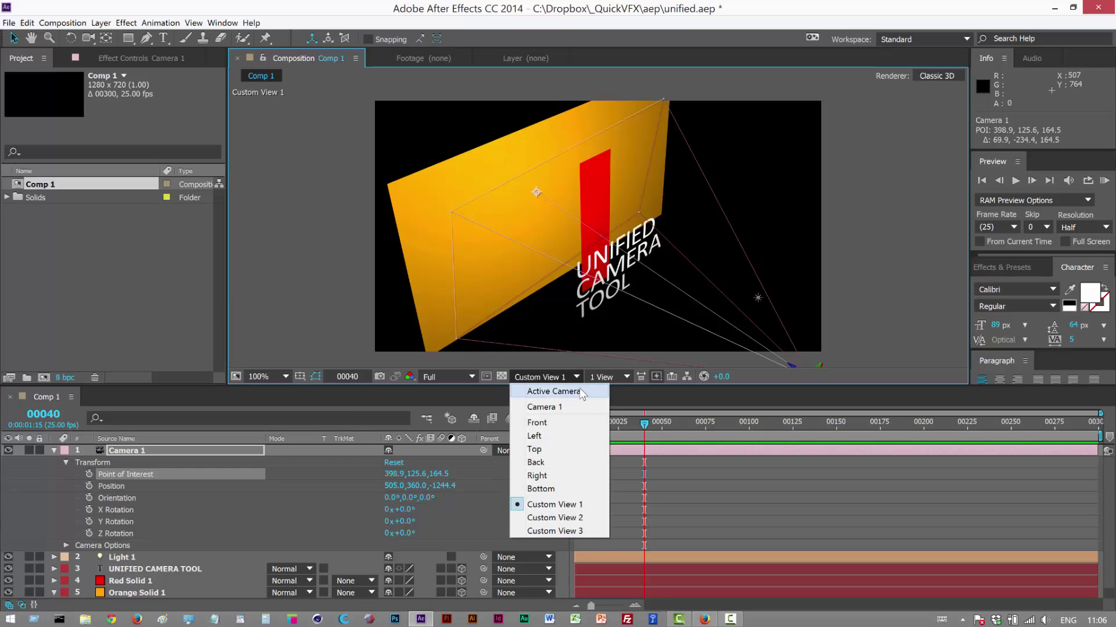
click(580, 392)
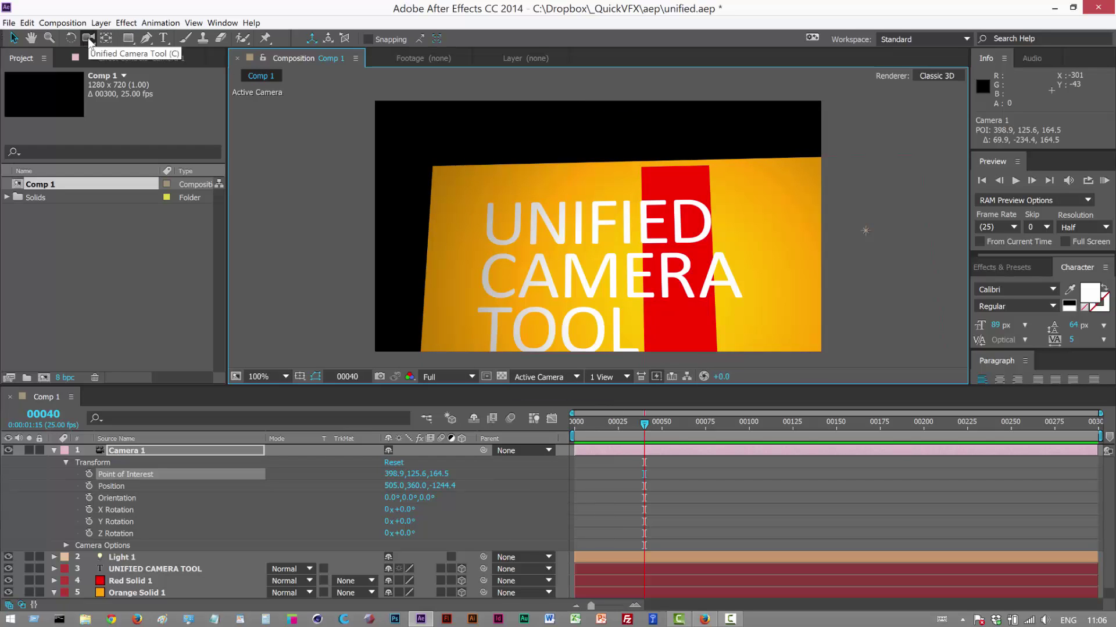
drag(89, 40, 185, 39)
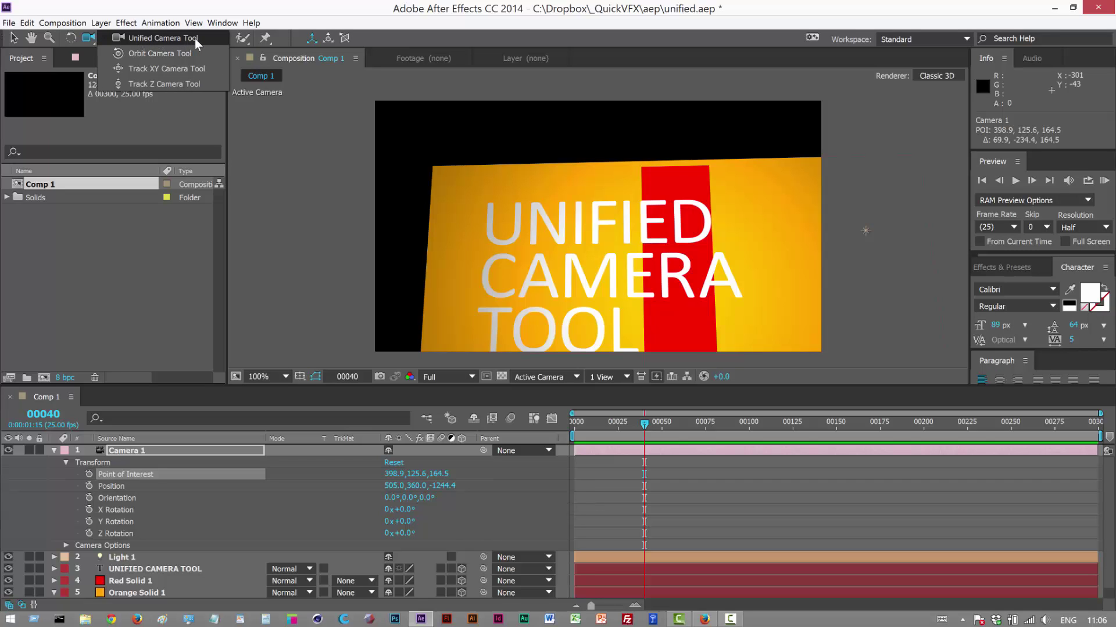
mouse_move(194, 39)
mouse_down()
mouse_move(188, 79)
mouse_move(186, 57)
mouse_up()
- Orbit and track Camera 1 with the Unified Camera Tool to frame the title and red stripe
key(w)
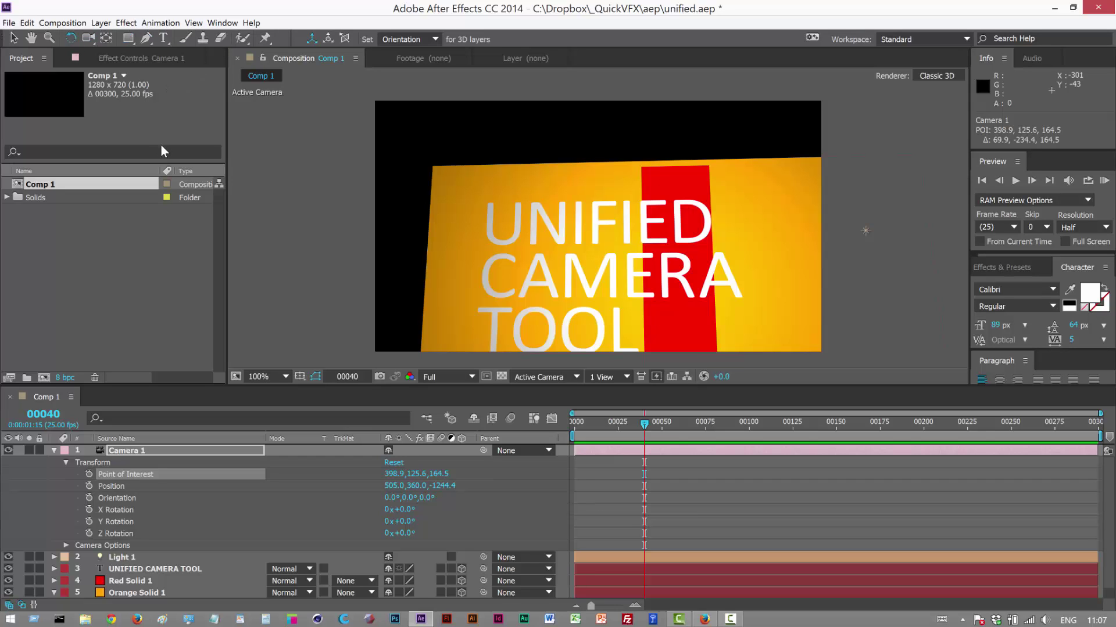
click(193, 439)
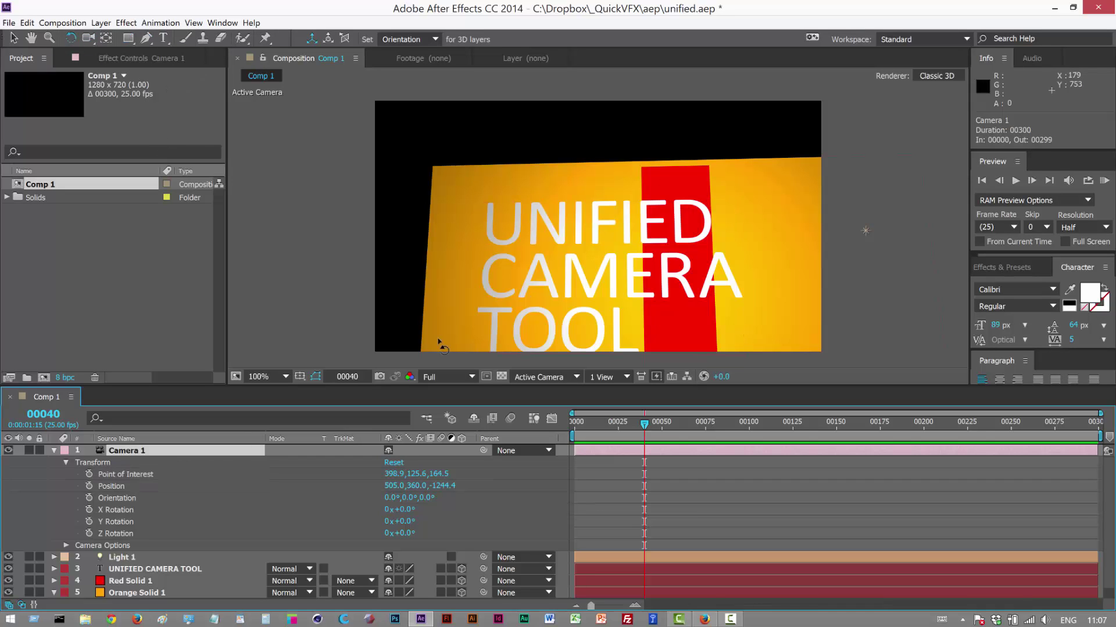
key(c)
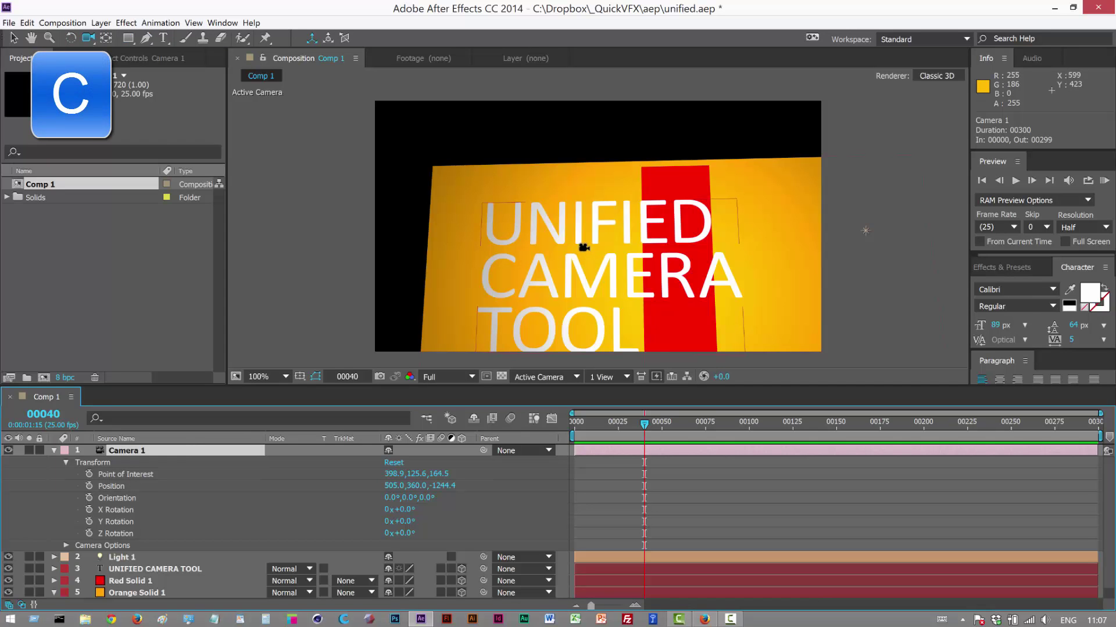
drag(594, 251, 641, 271)
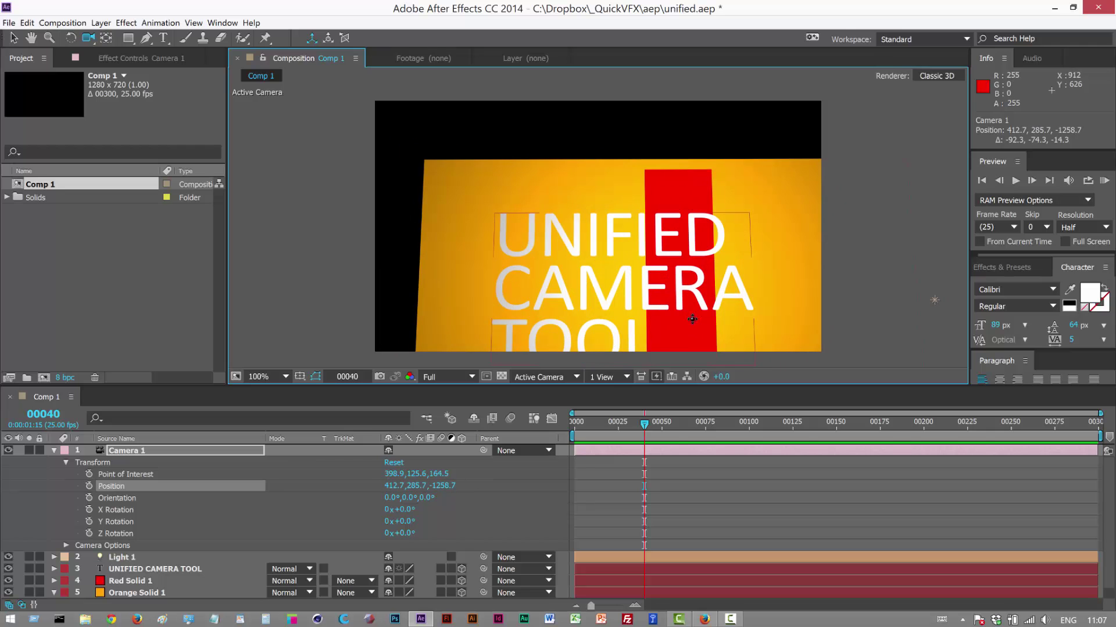
drag(692, 319, 509, 131)
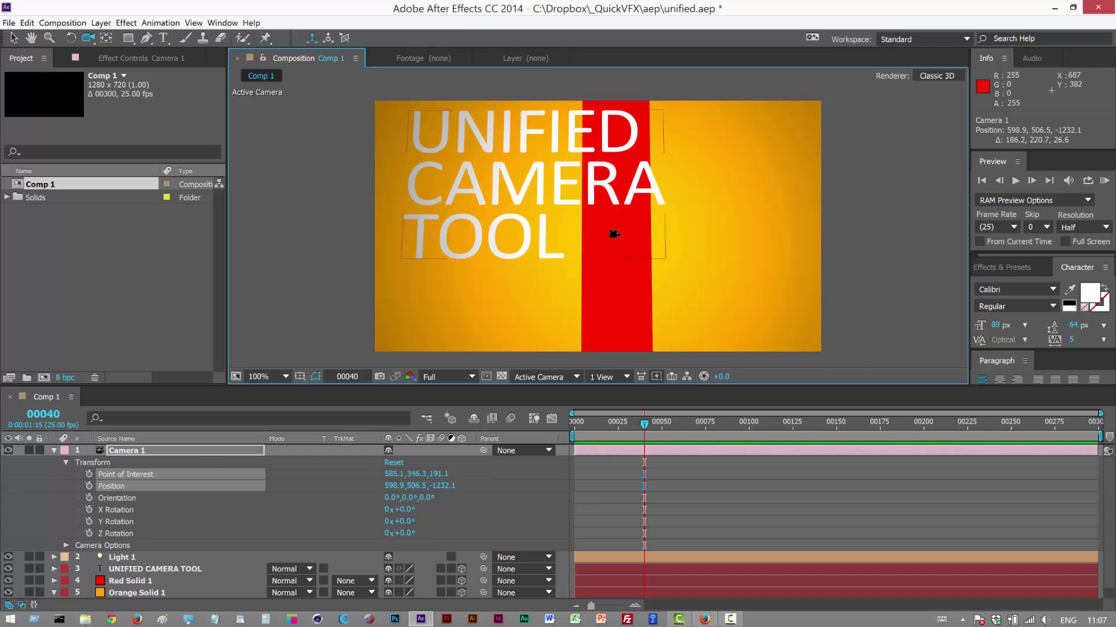
drag(615, 233, 657, 251)
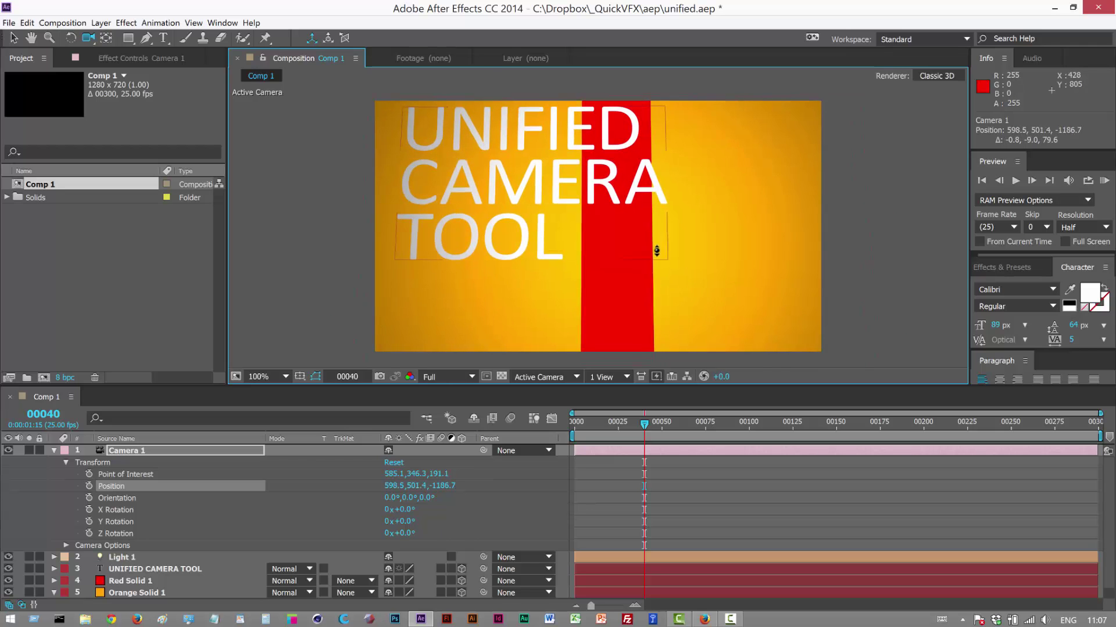
drag(575, 219, 607, 230)
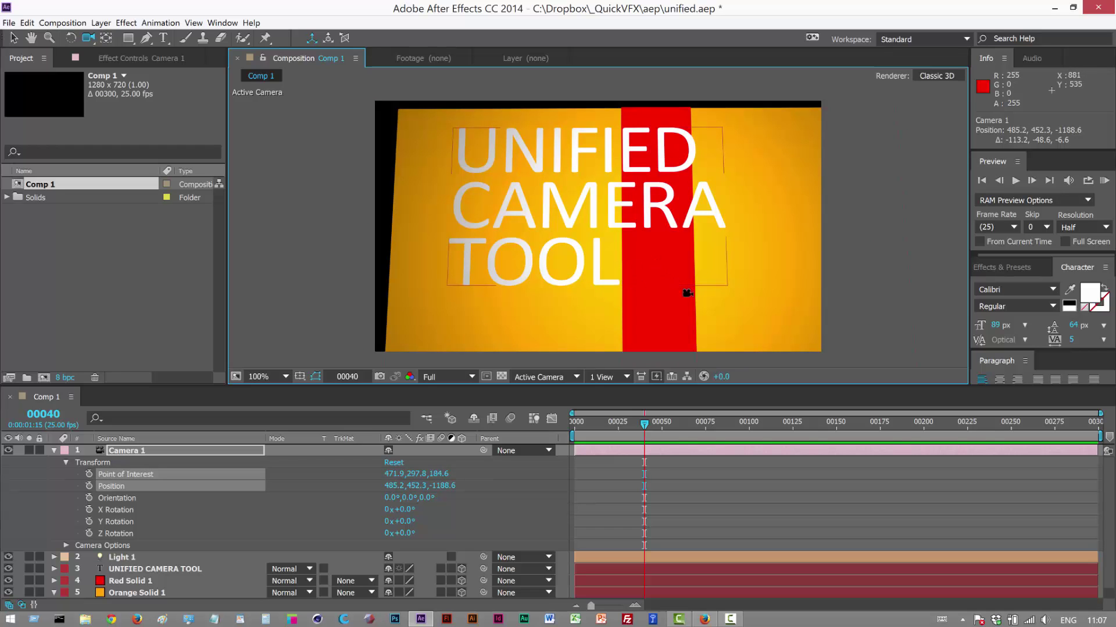
- At frame 0, pan Camera 1 off the text and set Point of Interest and Position keyframes
key(comma)
key(period)
key(period)
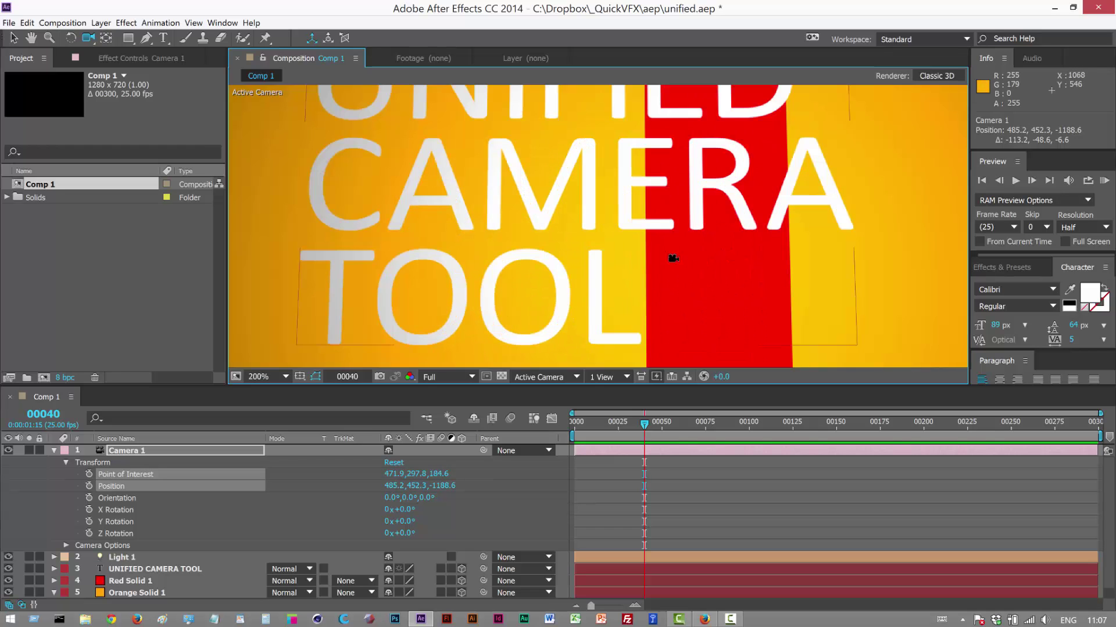
key(comma)
key(comma)
key(period)
key(period)
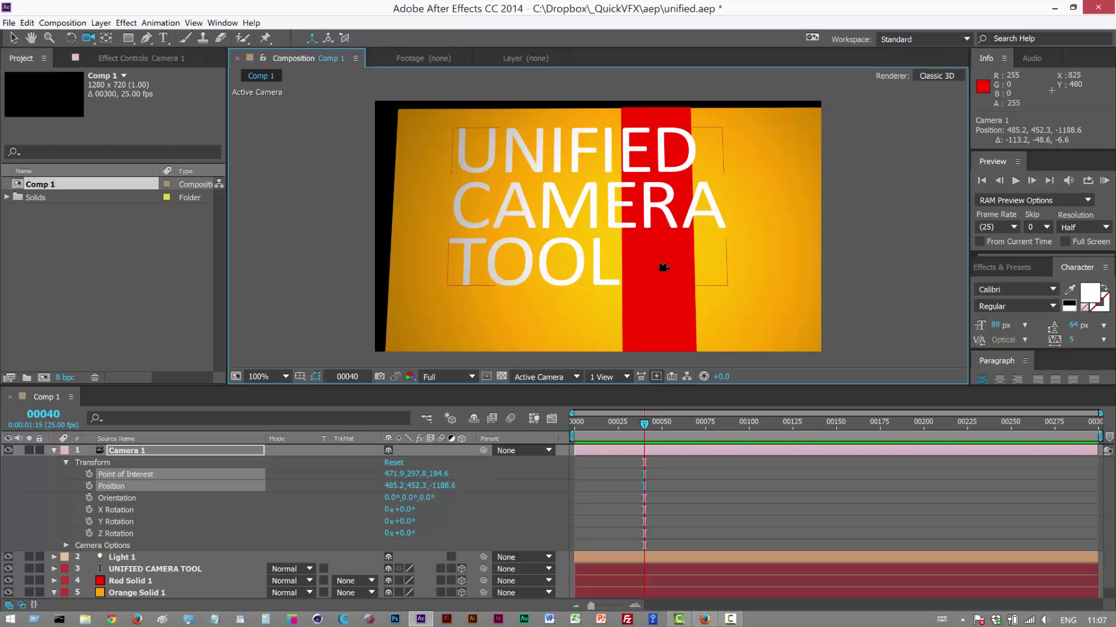
drag(660, 267, 507, 186)
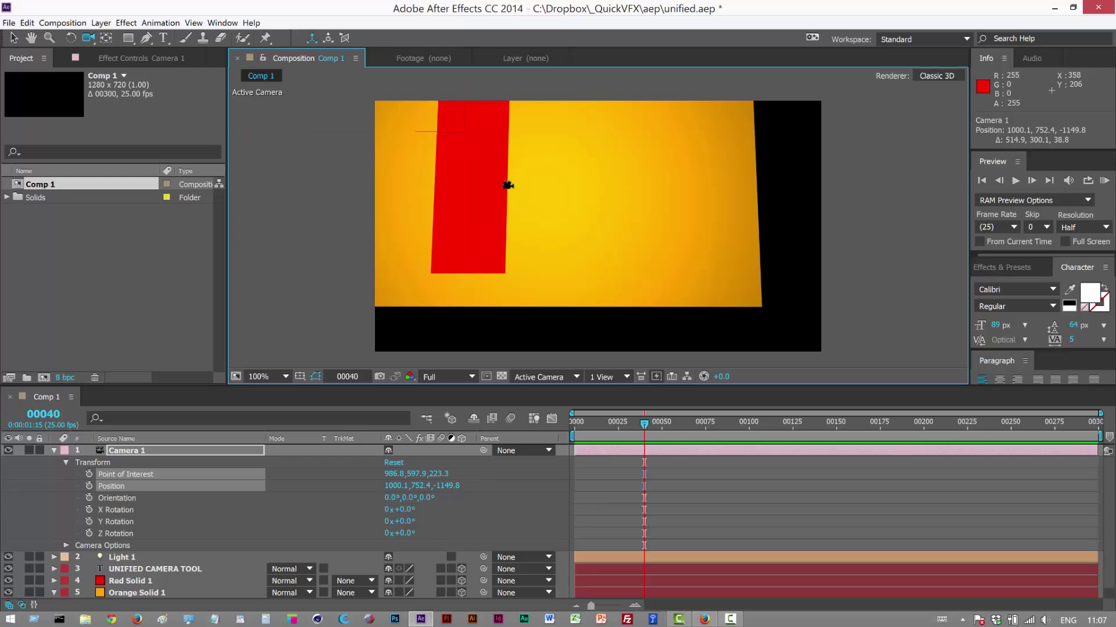
click(573, 424)
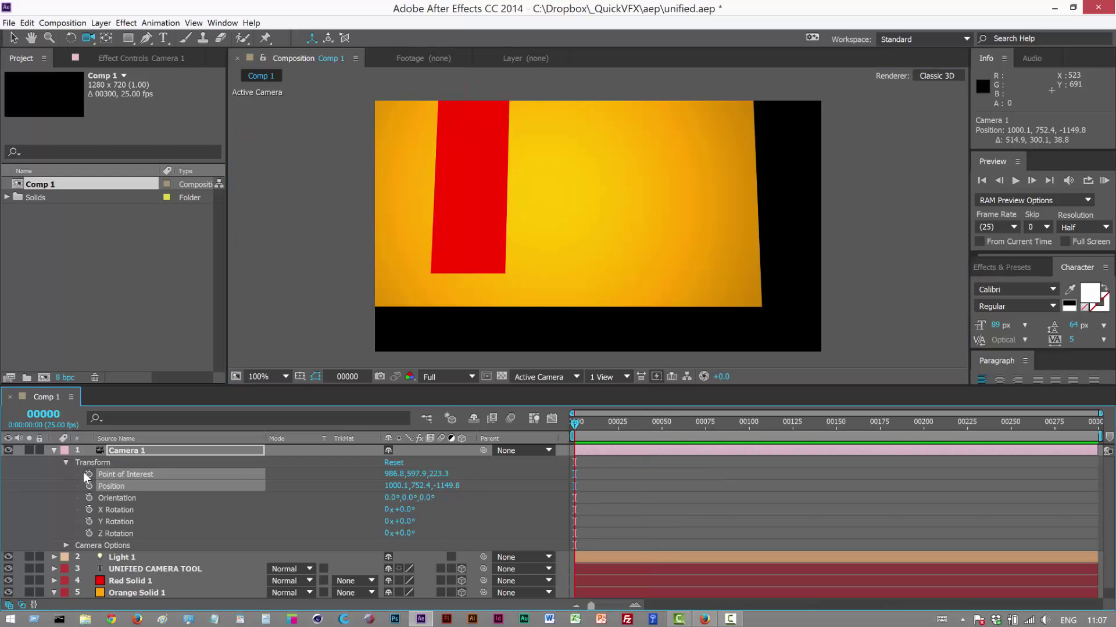
click(88, 475)
click(89, 486)
- Move the camera at frames 49 and 99 to frame the text, then shift the opening framing onto the orange solid
click(661, 430)
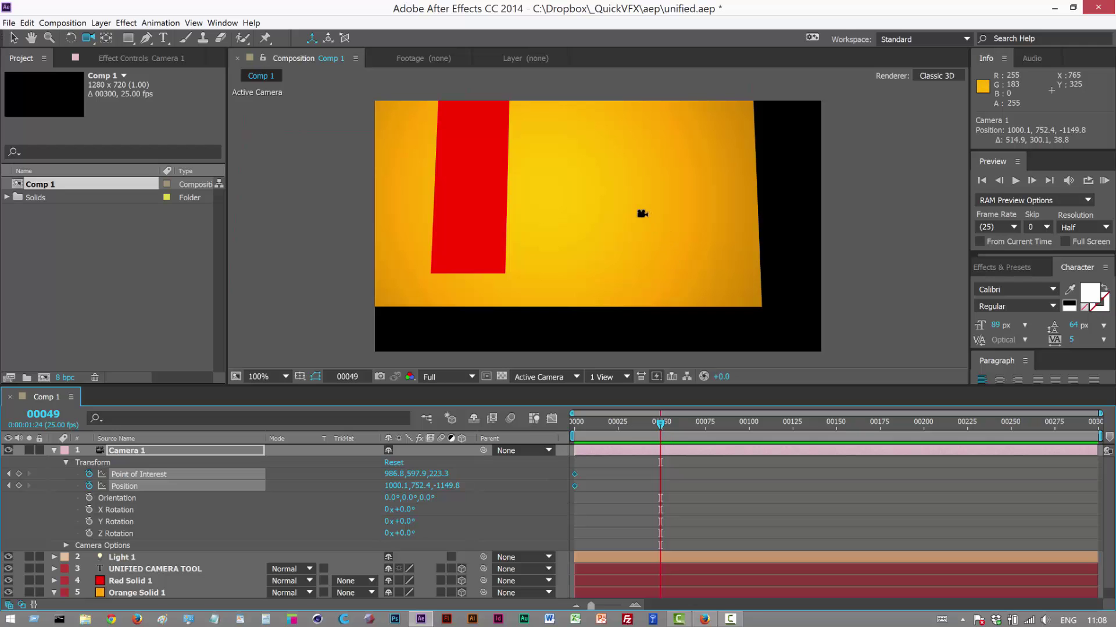
drag(644, 214, 782, 297)
key(period)
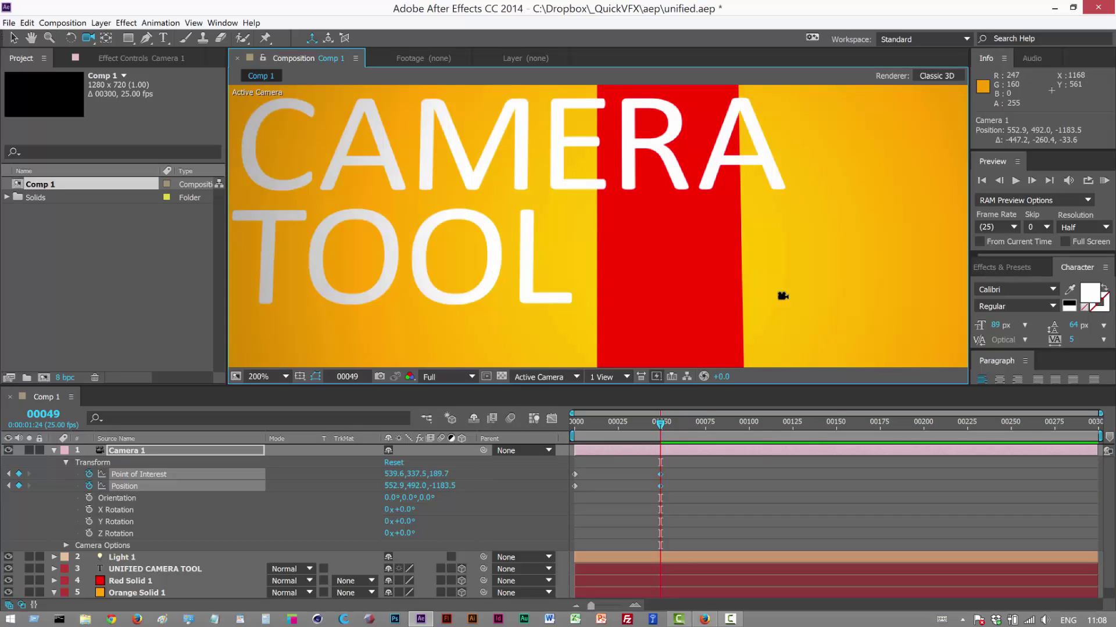
key(comma)
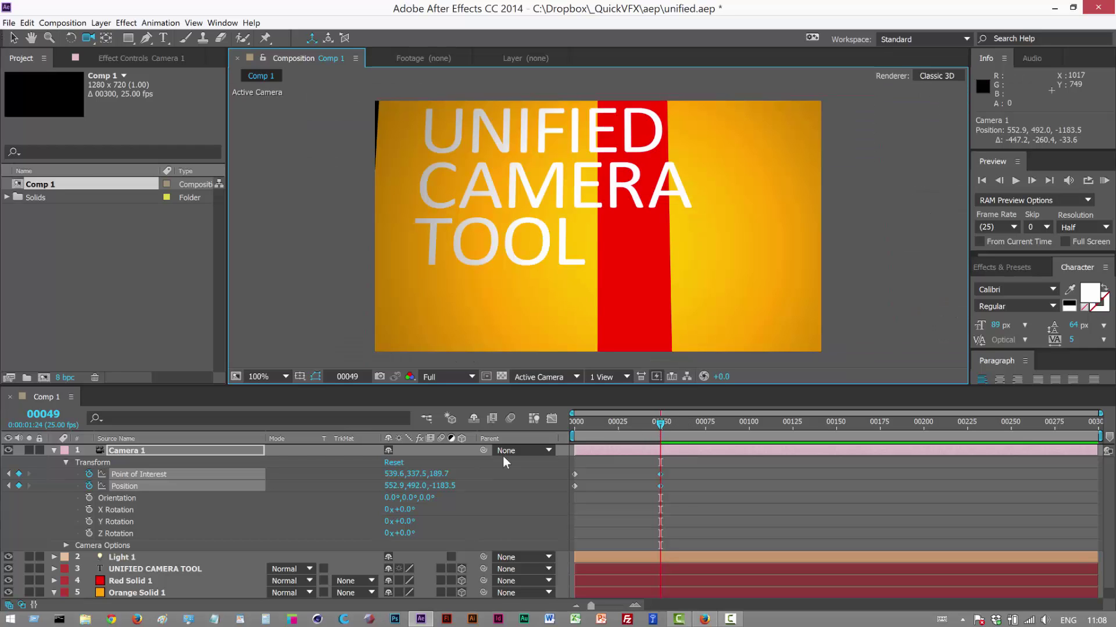
drag(630, 274, 637, 269)
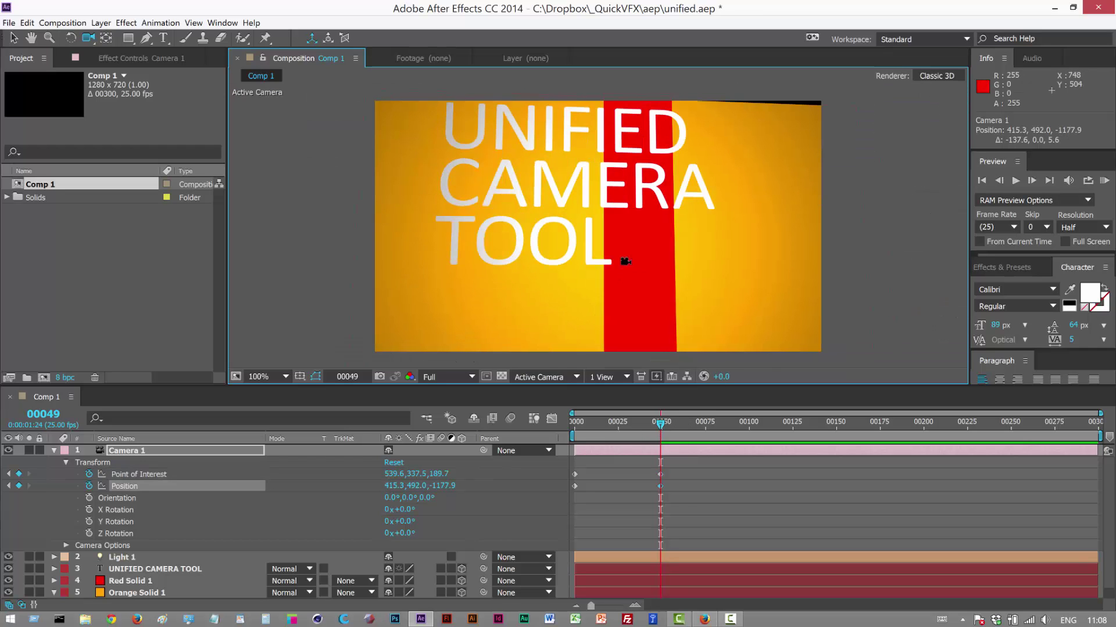
drag(646, 423, 747, 431)
mouse_move(651, 223)
mouse_down()
mouse_move(622, 220)
mouse_move(635, 215)
mouse_up()
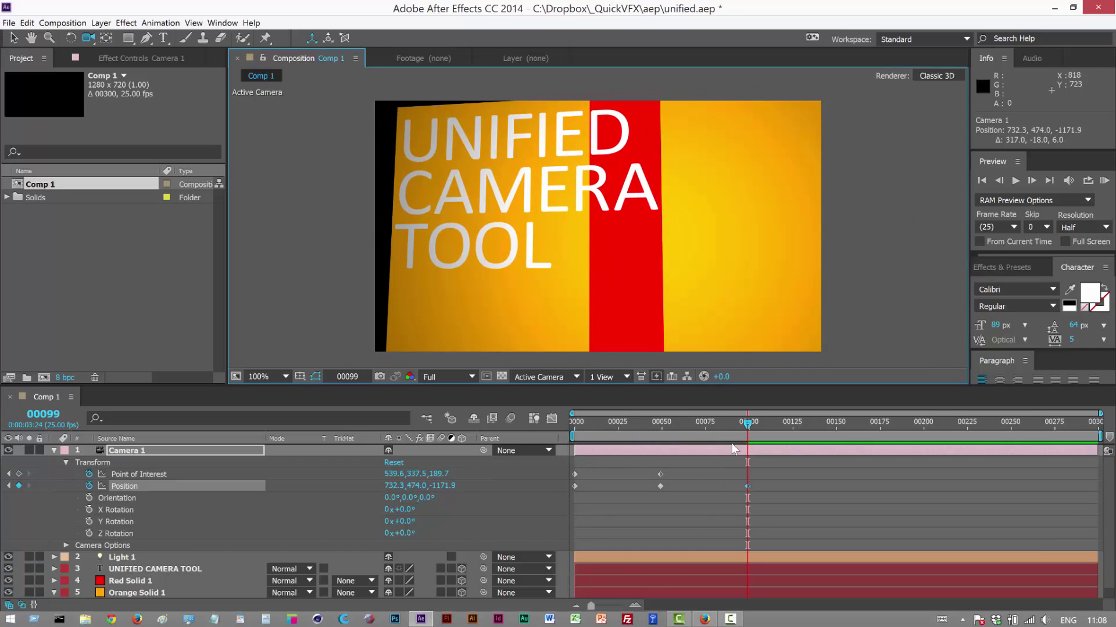
drag(731, 429, 549, 457)
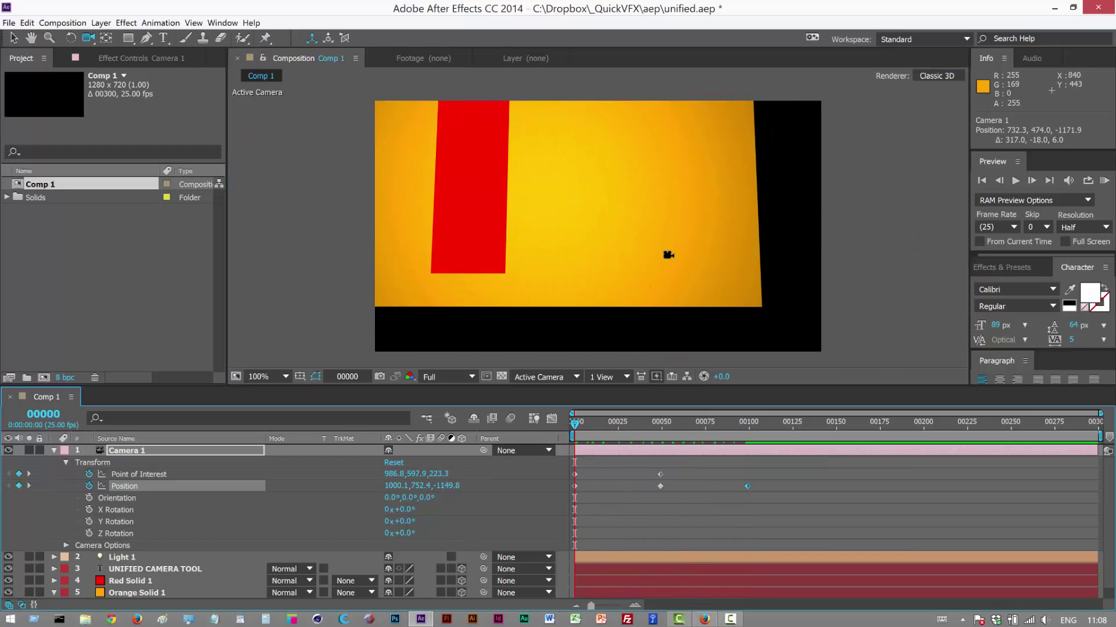
drag(664, 252, 606, 308)
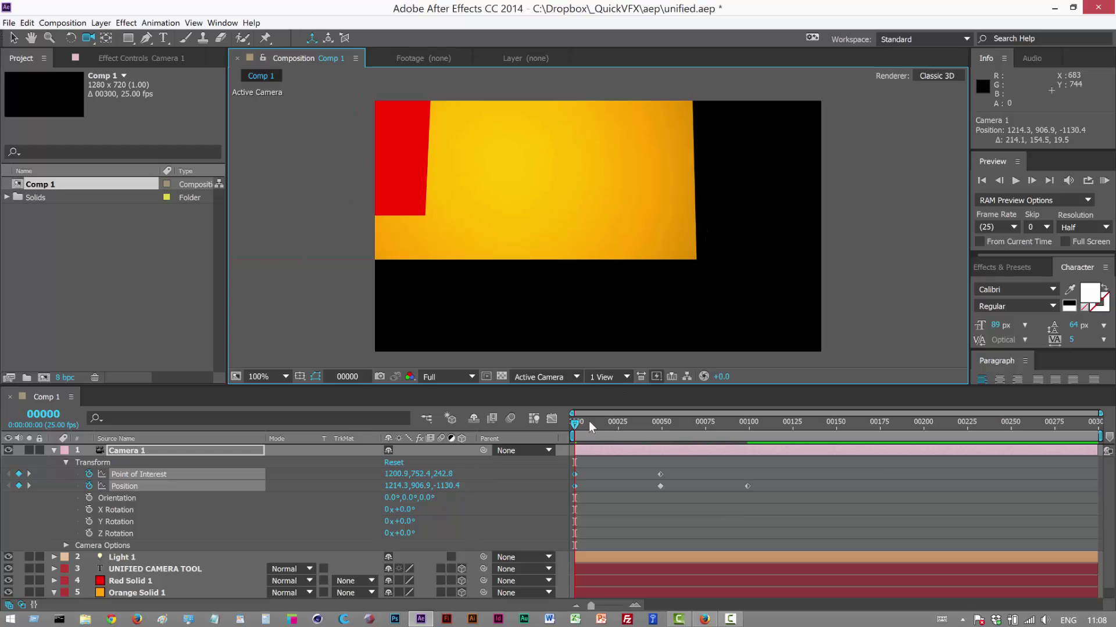
- Scrub the timeline to frame 00071 to preview the camera moving toward the text
drag(589, 426, 699, 489)
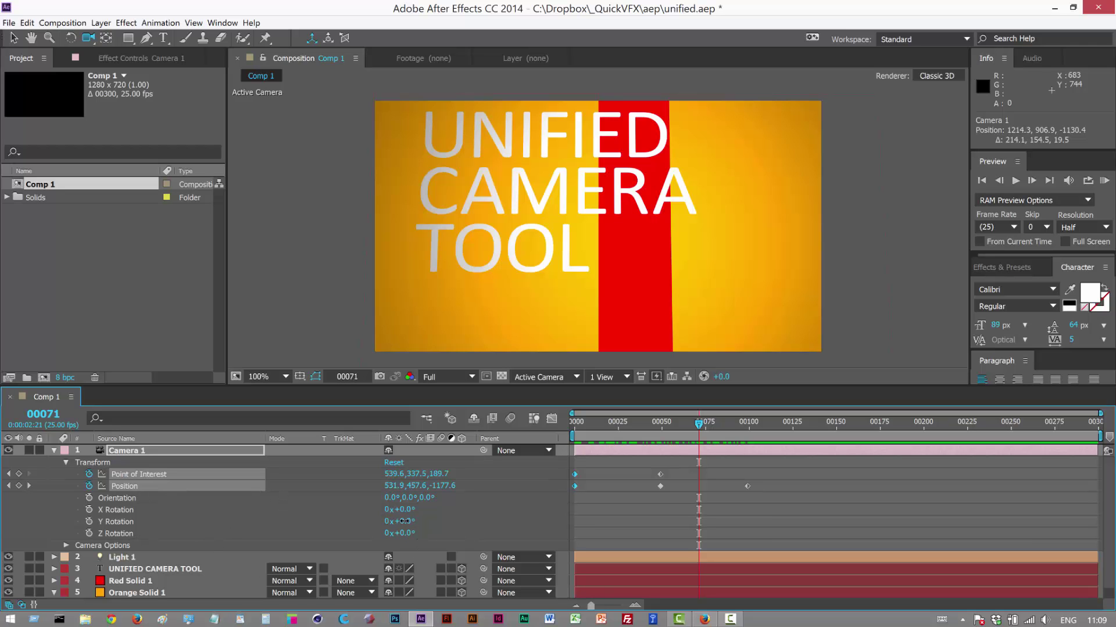
- Scrub Camera 1's rotation to X 10°, Y 14° and Z -24°
mouse_move(403, 521)
mouse_down()
mouse_move(430, 522)
mouse_move(386, 523)
mouse_move(441, 526)
mouse_move(389, 510)
mouse_move(410, 511)
mouse_move(380, 531)
mouse_move(392, 531)
mouse_up()
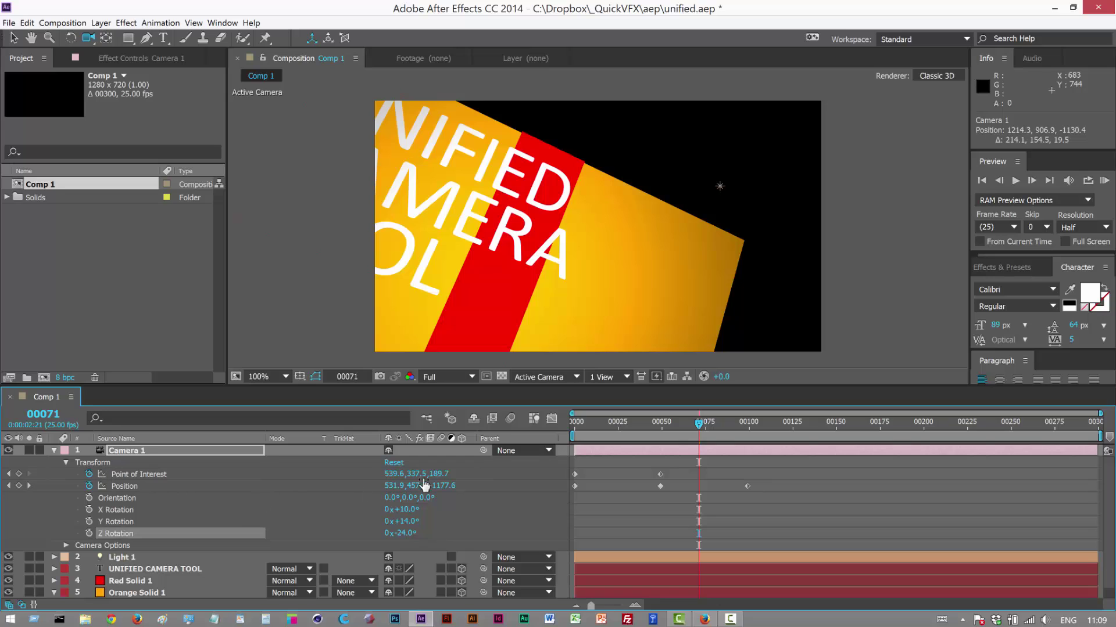
- Reset Camera 1's Transform to defaults and delete all Point of Interest and Position keyframes
click(395, 463)
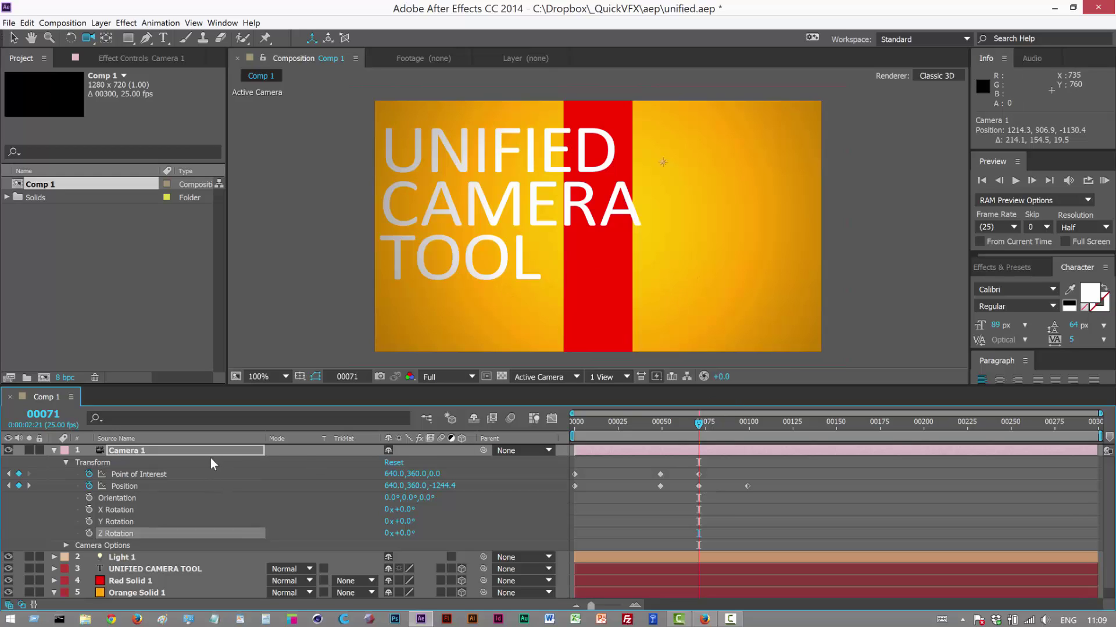
click(90, 475)
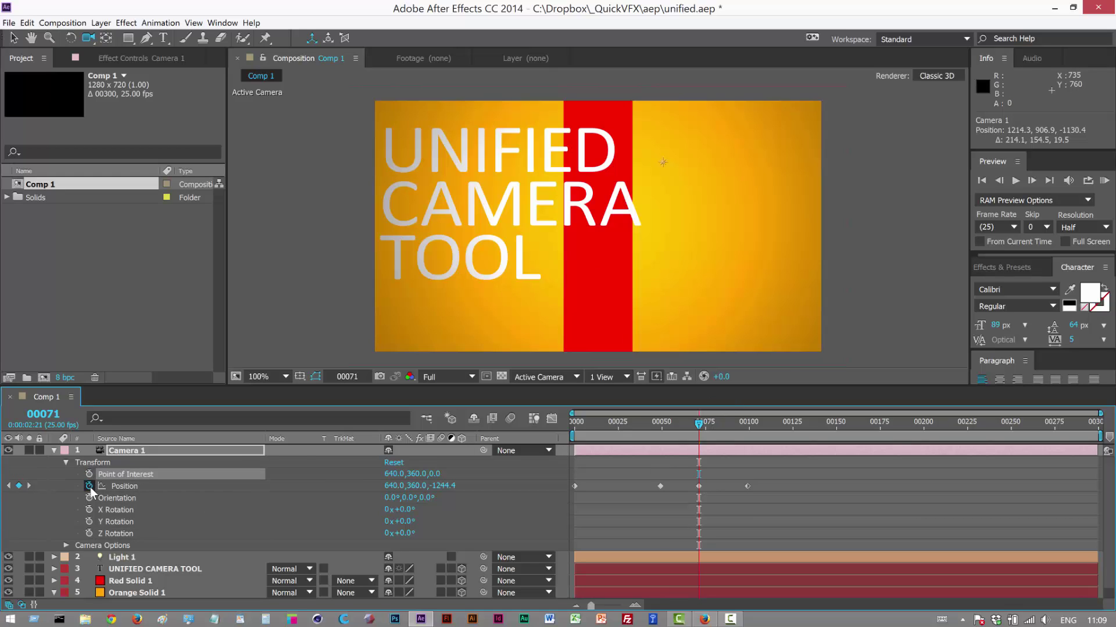
click(89, 486)
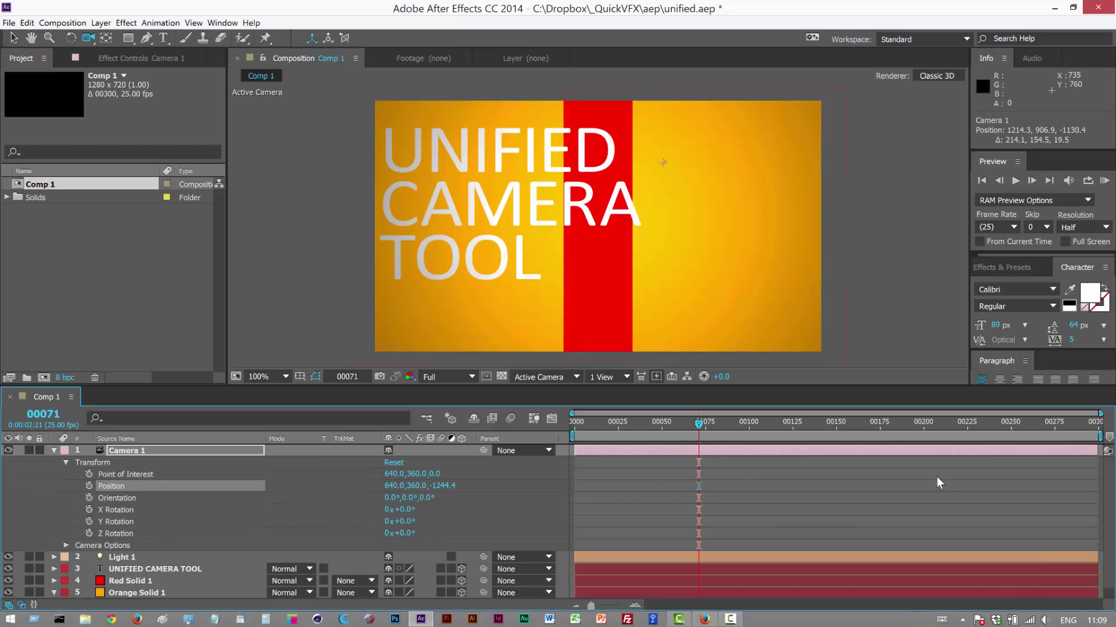